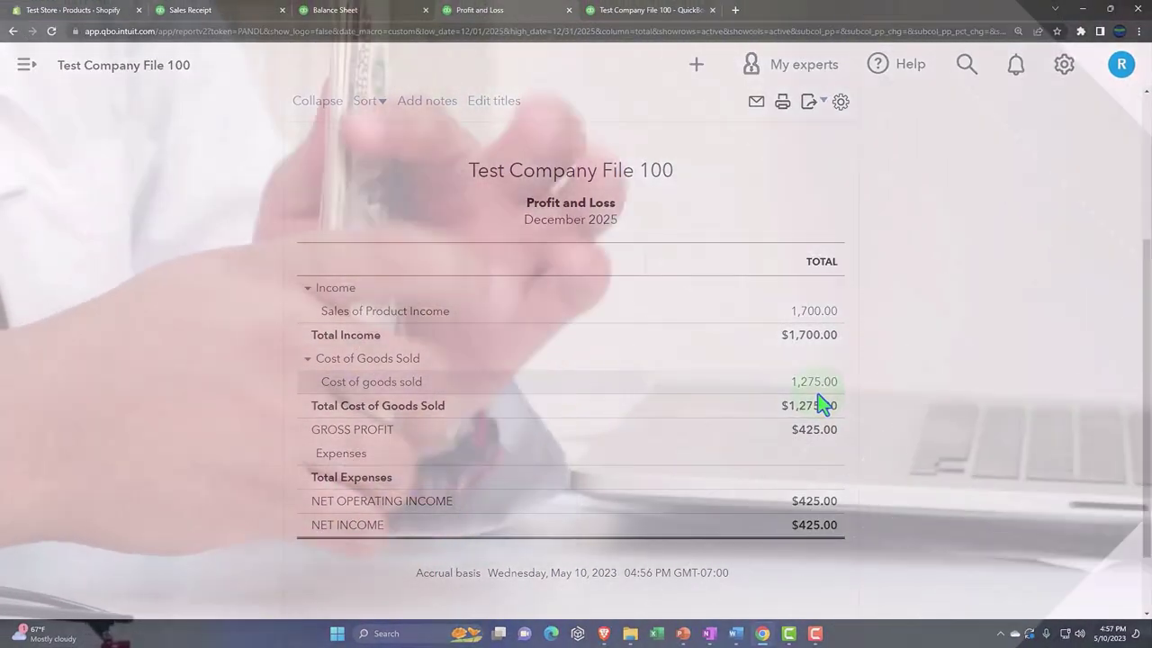
# Review the Balance Sheet as of December 31, 2025: Checking -1,700.00, total assets $9,900.00
pyautogui.click(820, 405)
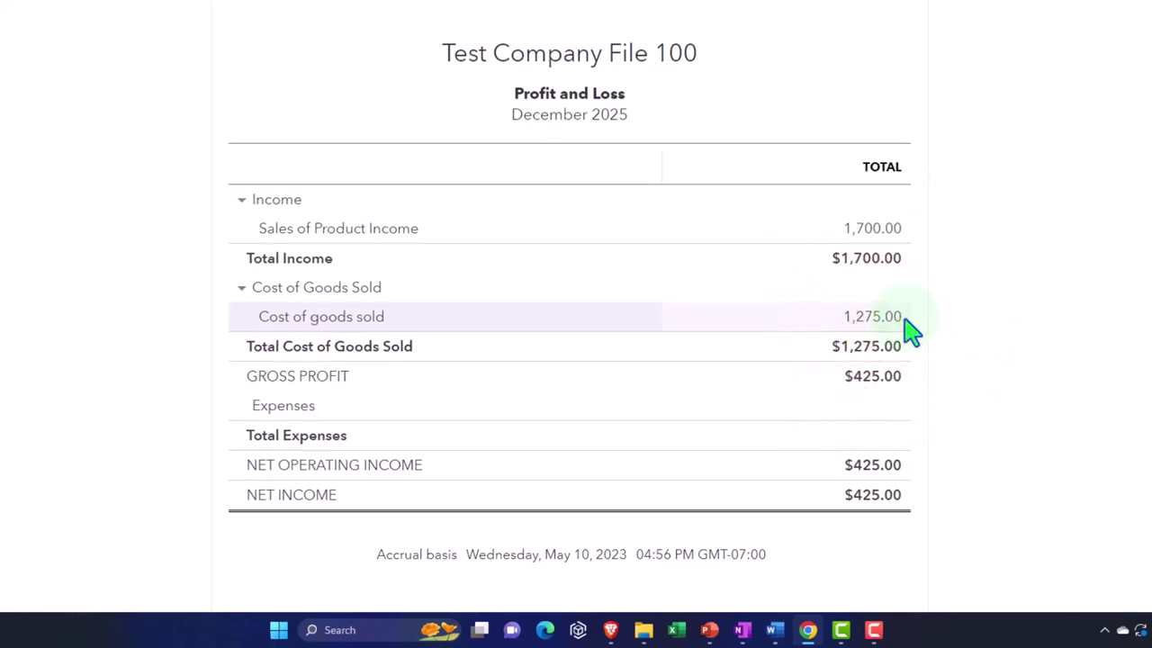
pyautogui.click(393, 14)
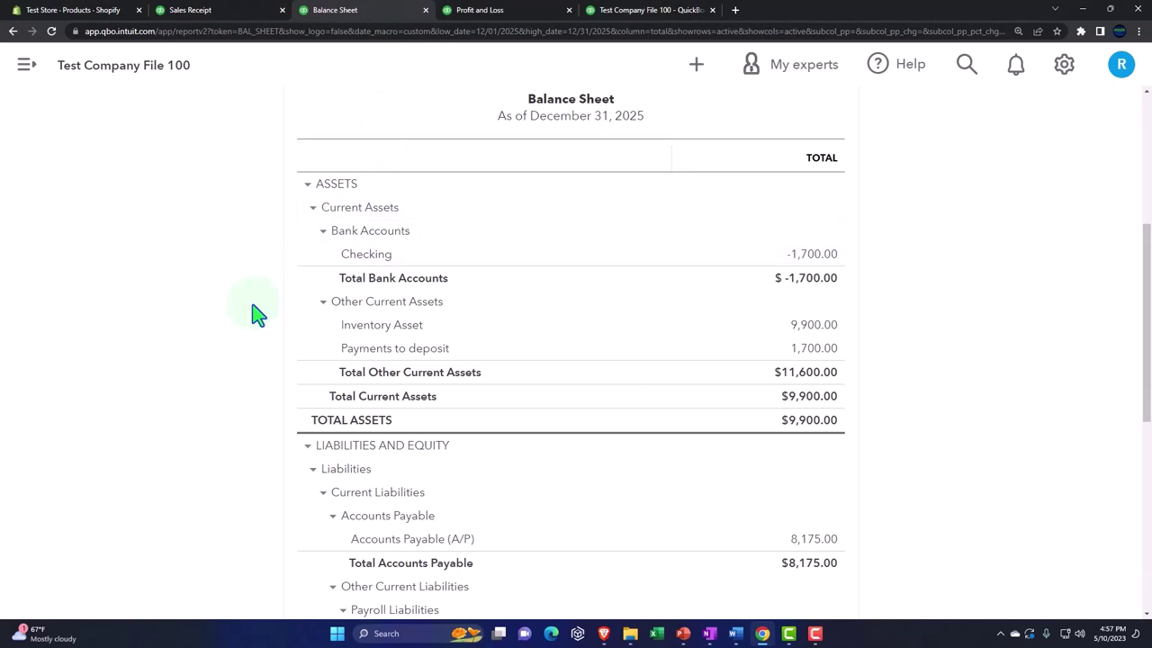
pyautogui.scroll(1, 256, 313)
pyautogui.scroll(-1, 256, 313)
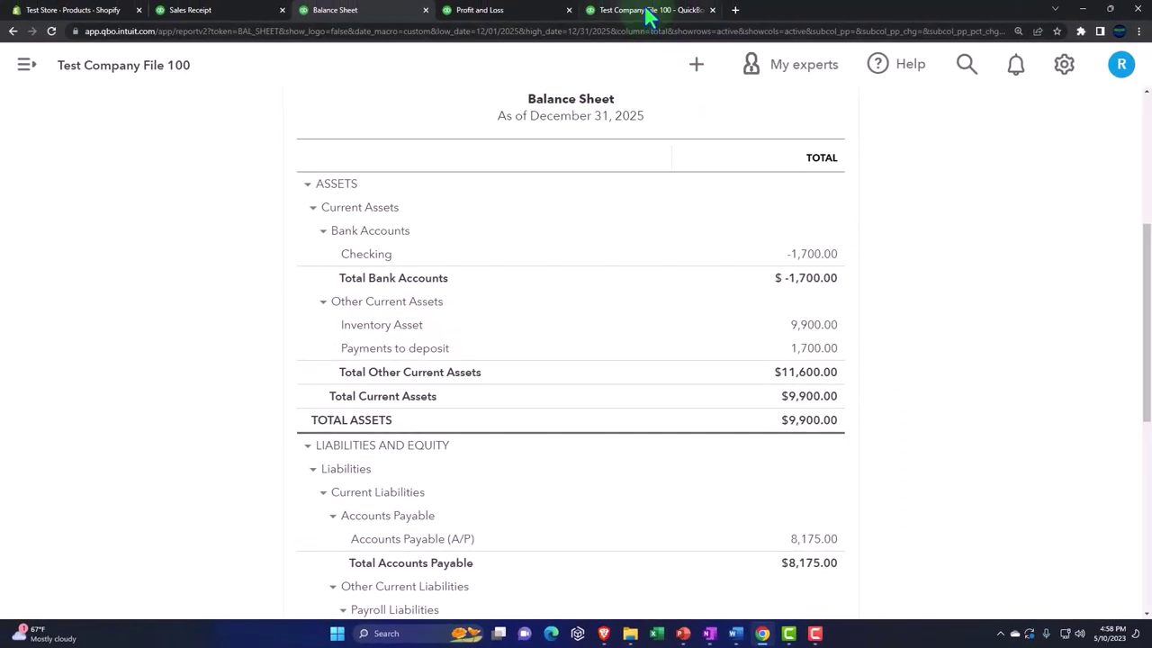
# Rerun the Inventory Valuation Summary as of 12/31/2025, showing $9,900.00 across three products
pyautogui.click(649, 10)
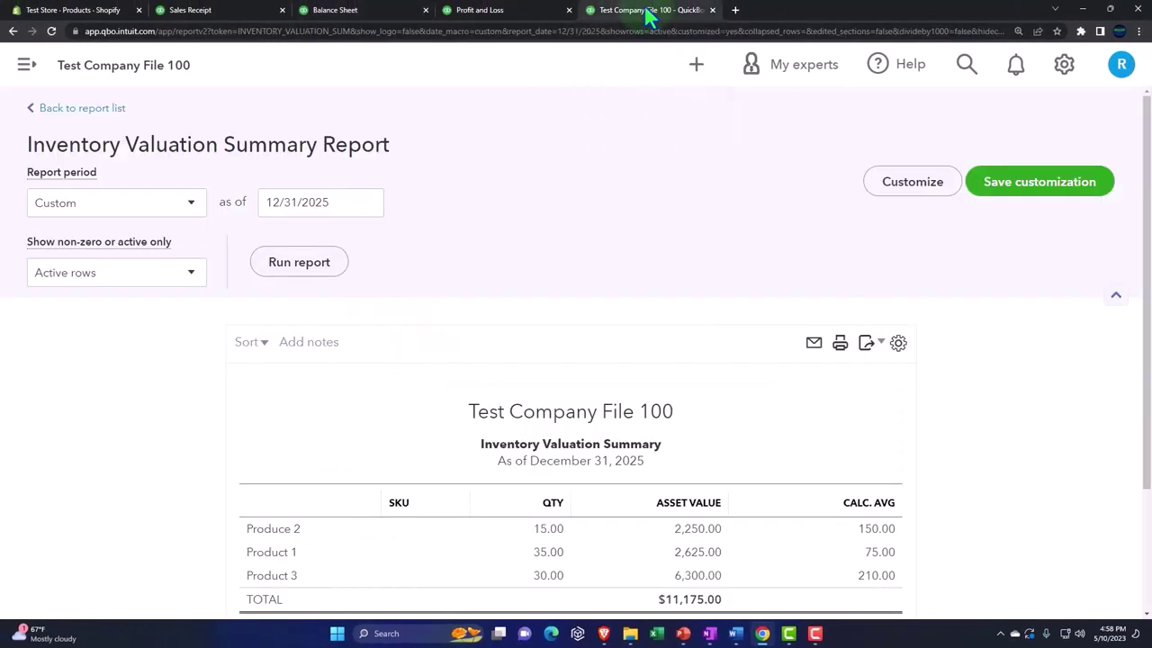
pyautogui.click(279, 265)
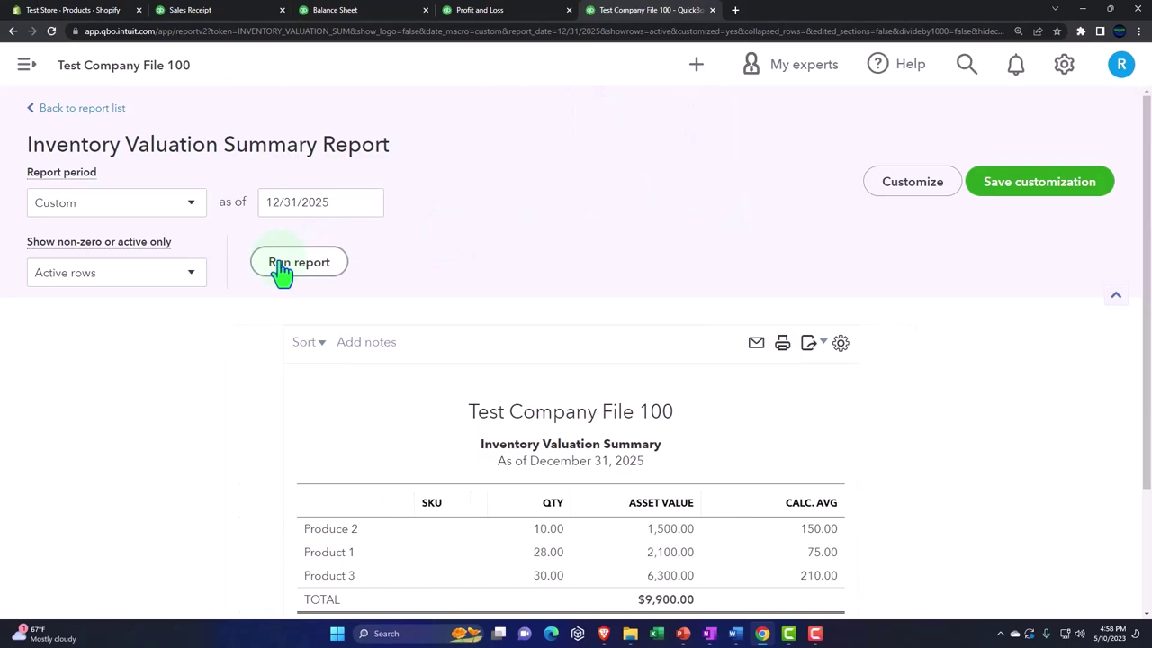
pyautogui.scroll(-3, 279, 268)
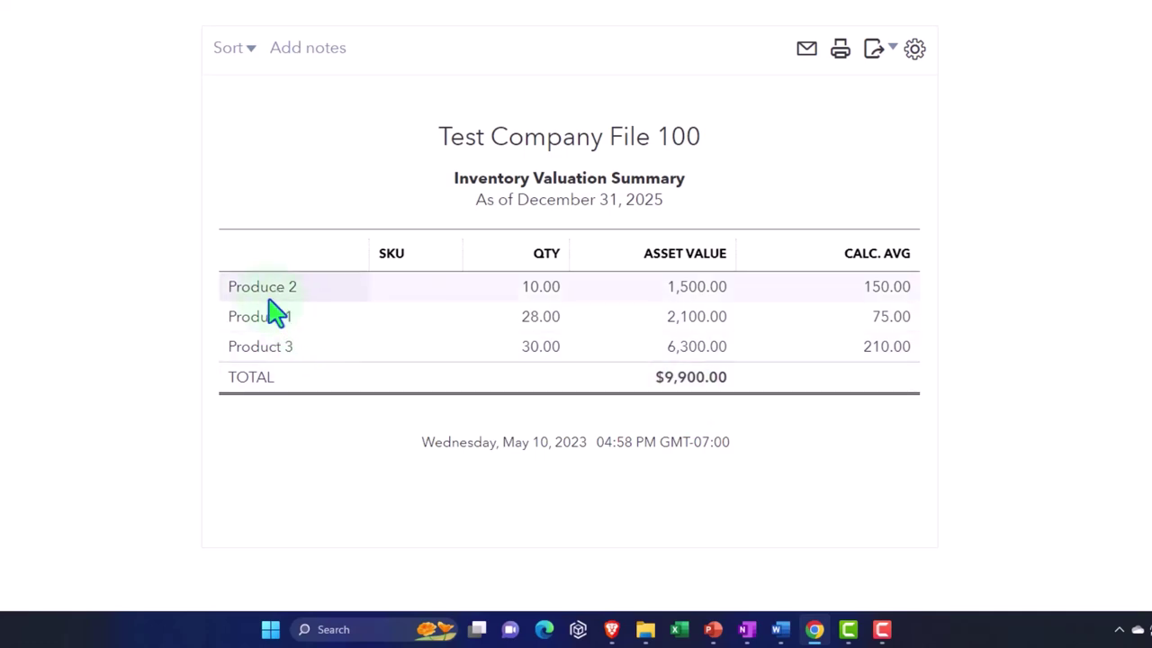
pyautogui.click(698, 379)
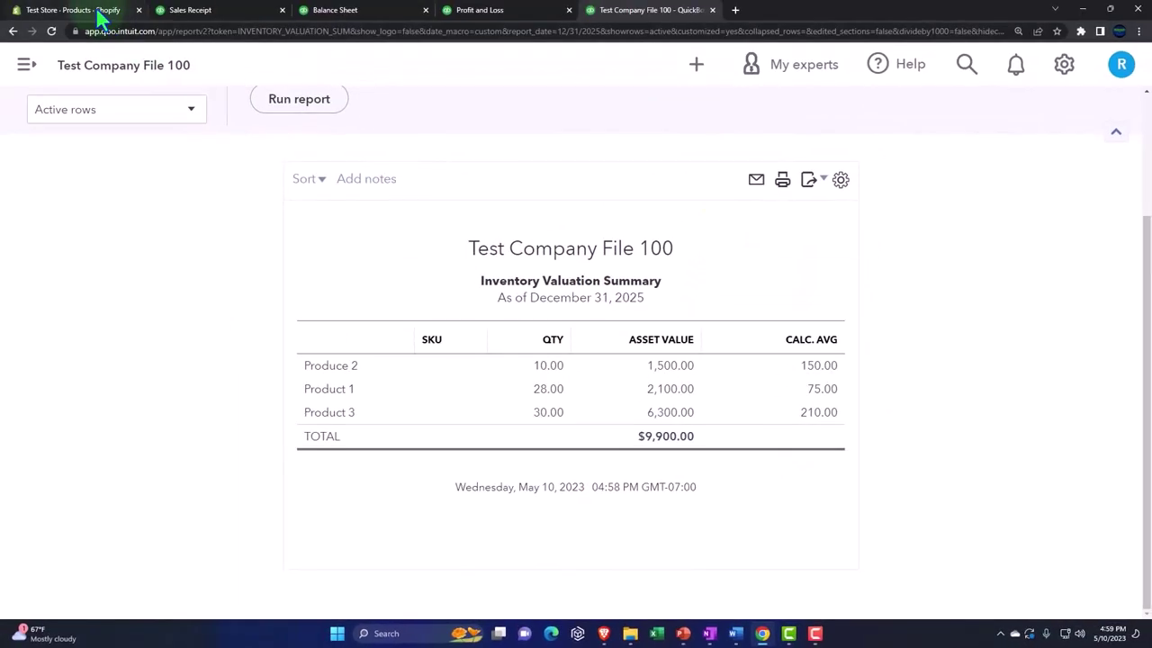
# Switch to Shopify's Products list: Product 1 at 96 in stock, Products 2 and 3 at 99
pyautogui.click(72, 10)
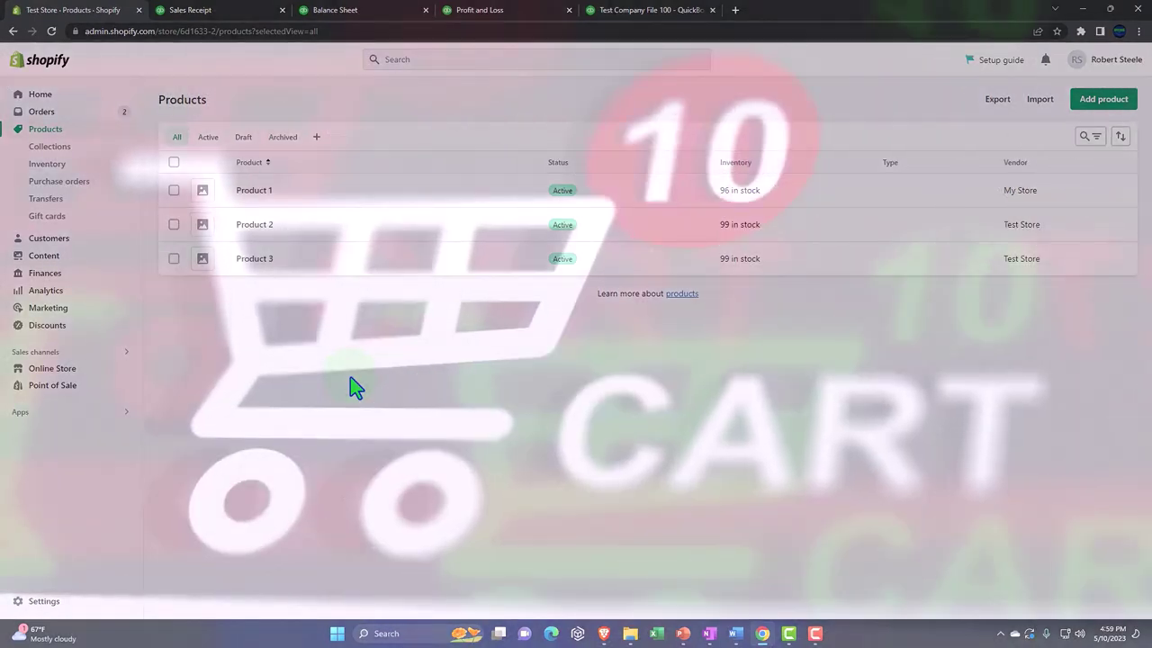
pyautogui.click(351, 379)
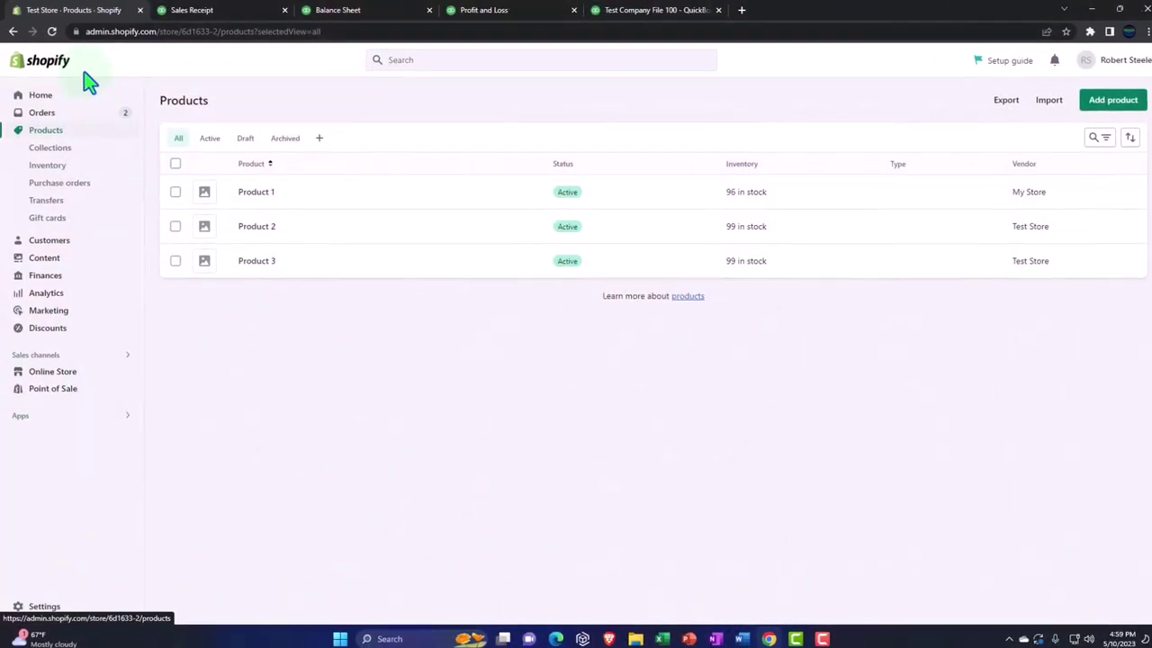
pyautogui.click(88, 81)
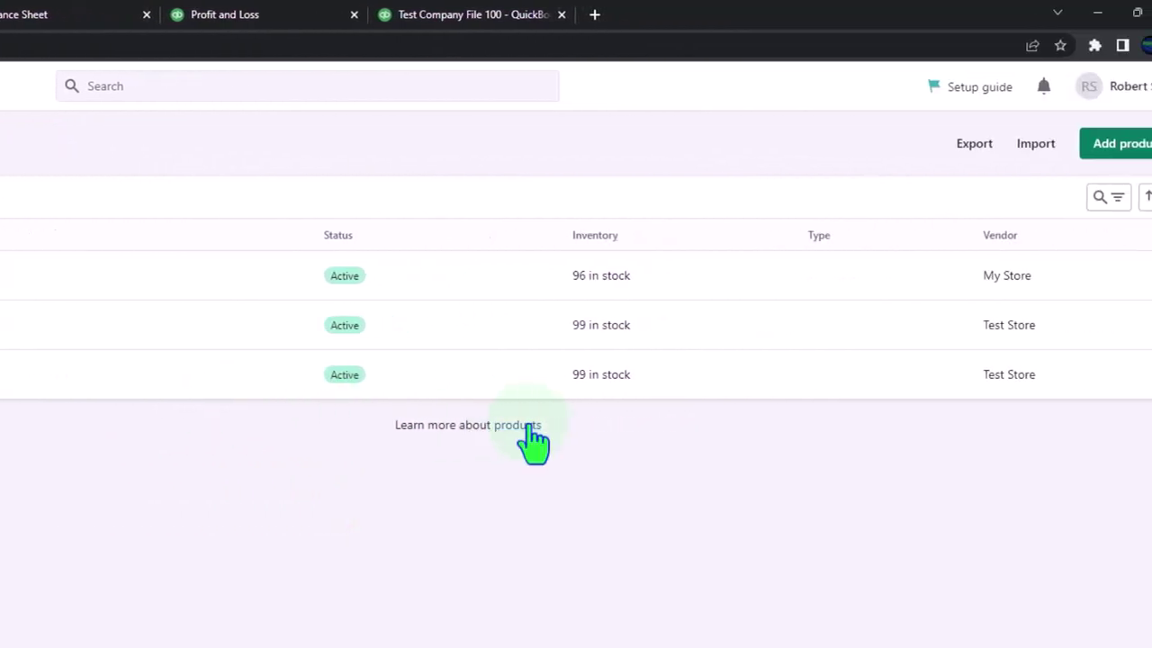
pyautogui.click(565, 396)
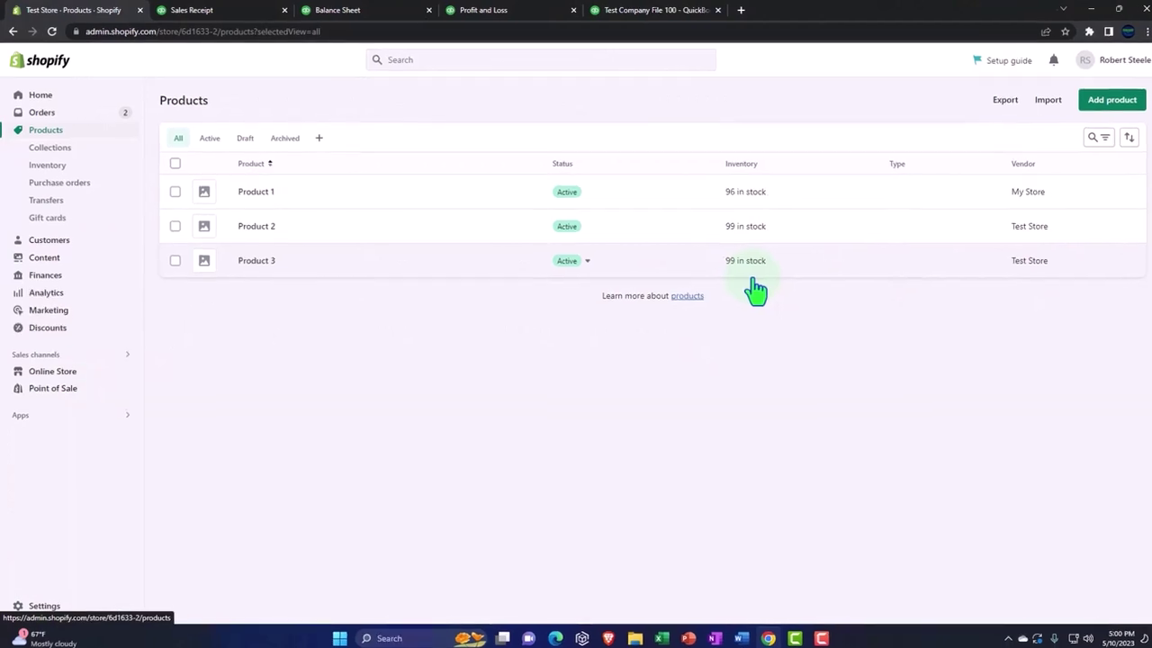
pyautogui.click(746, 278)
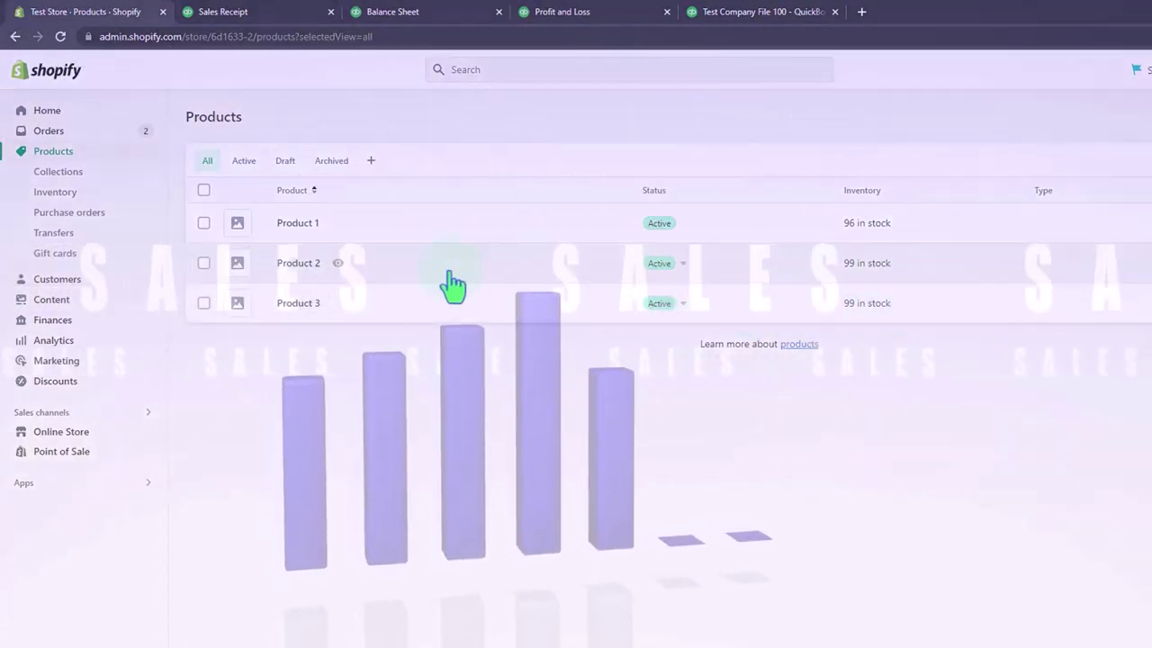
pyautogui.click(283, 135)
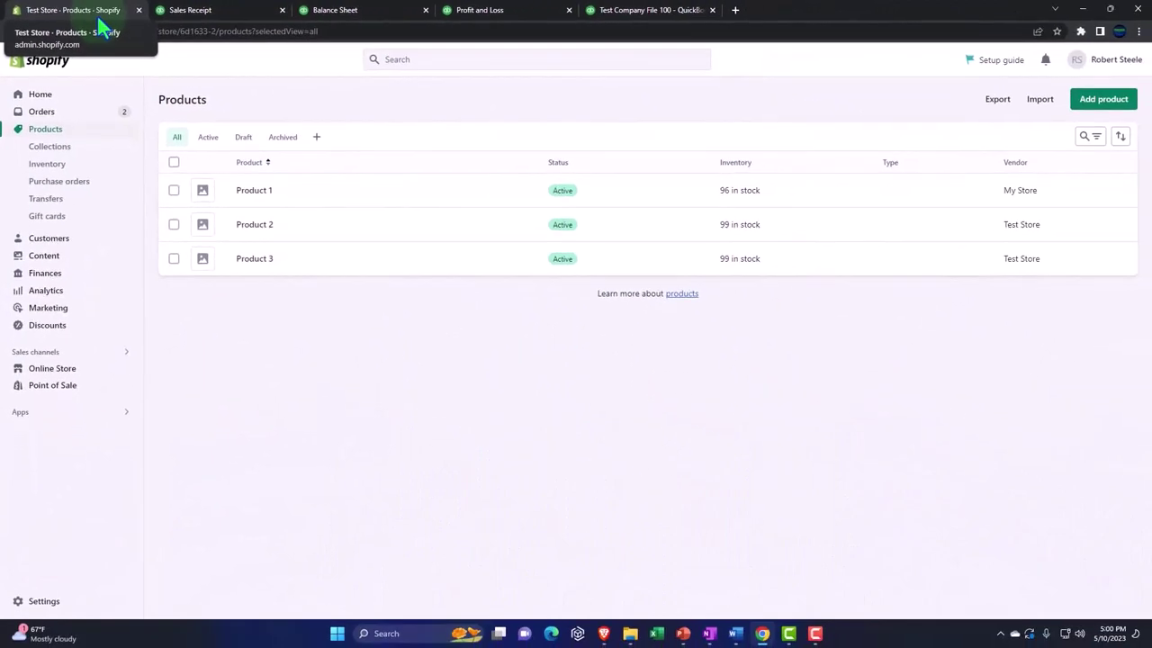
# Go back to QuickBooks Products and Services, browsing the + New menu without creating anything
pyautogui.click(197, 11)
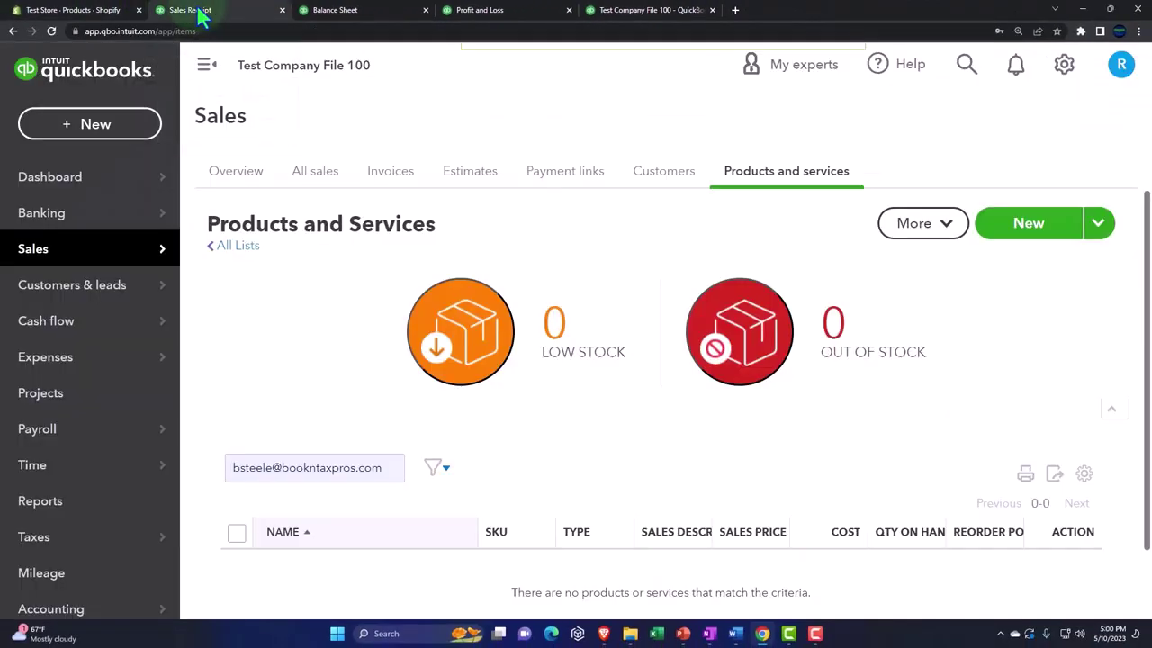
pyautogui.click(126, 126)
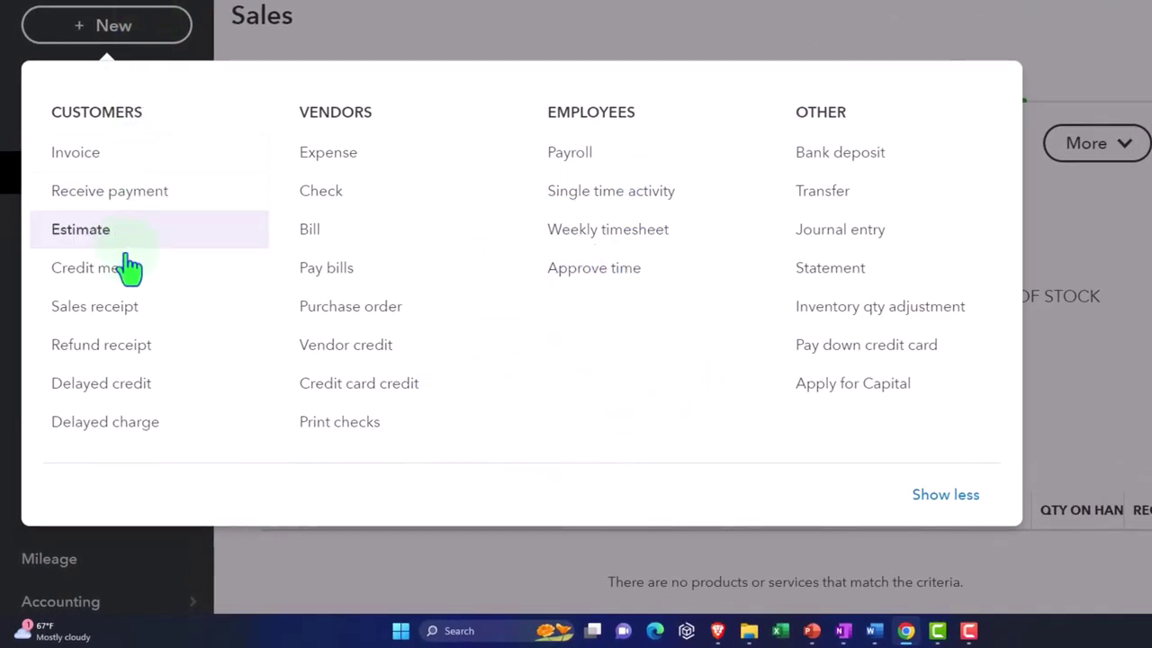
pyautogui.click(127, 311)
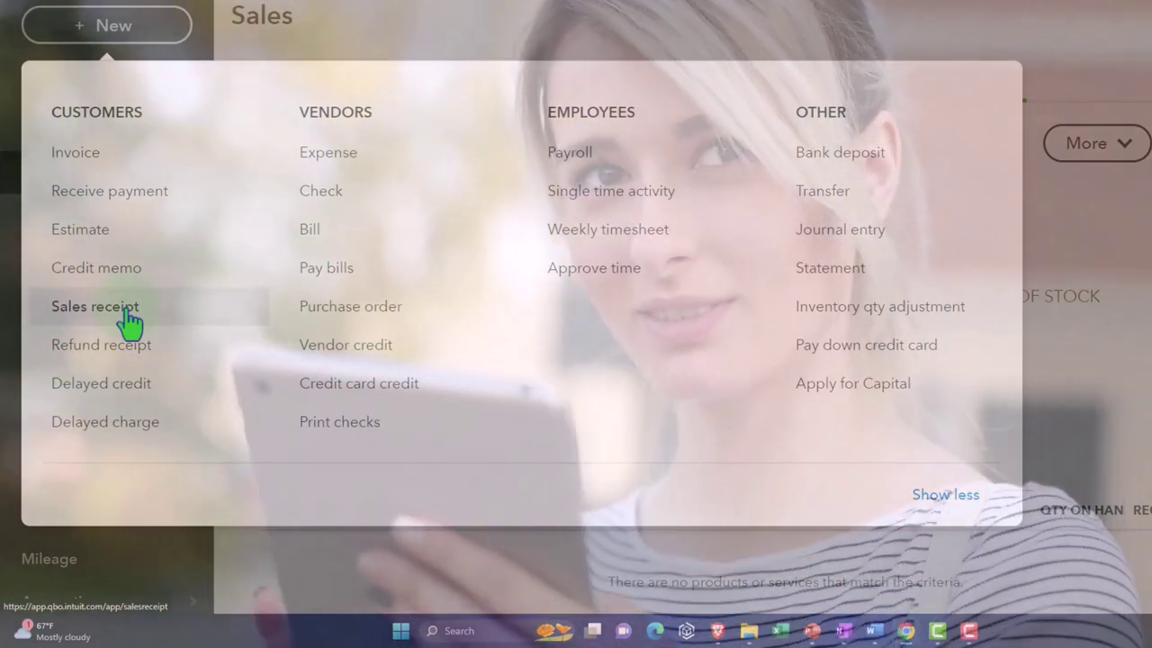
pyautogui.click(130, 317)
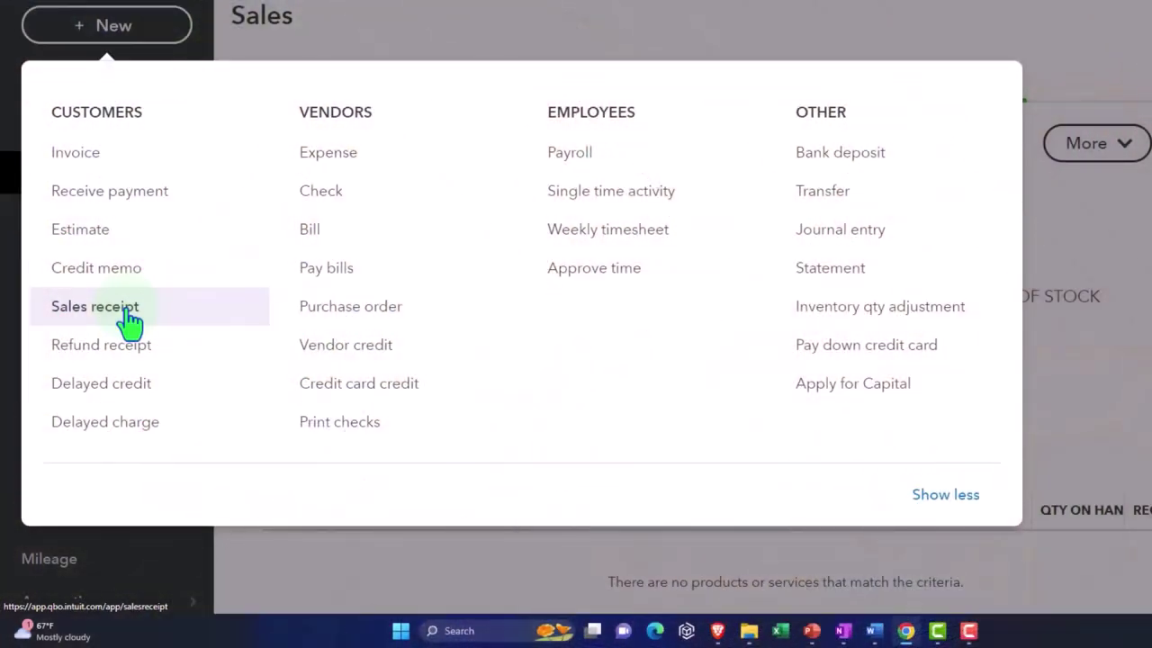
pyautogui.click(612, 51)
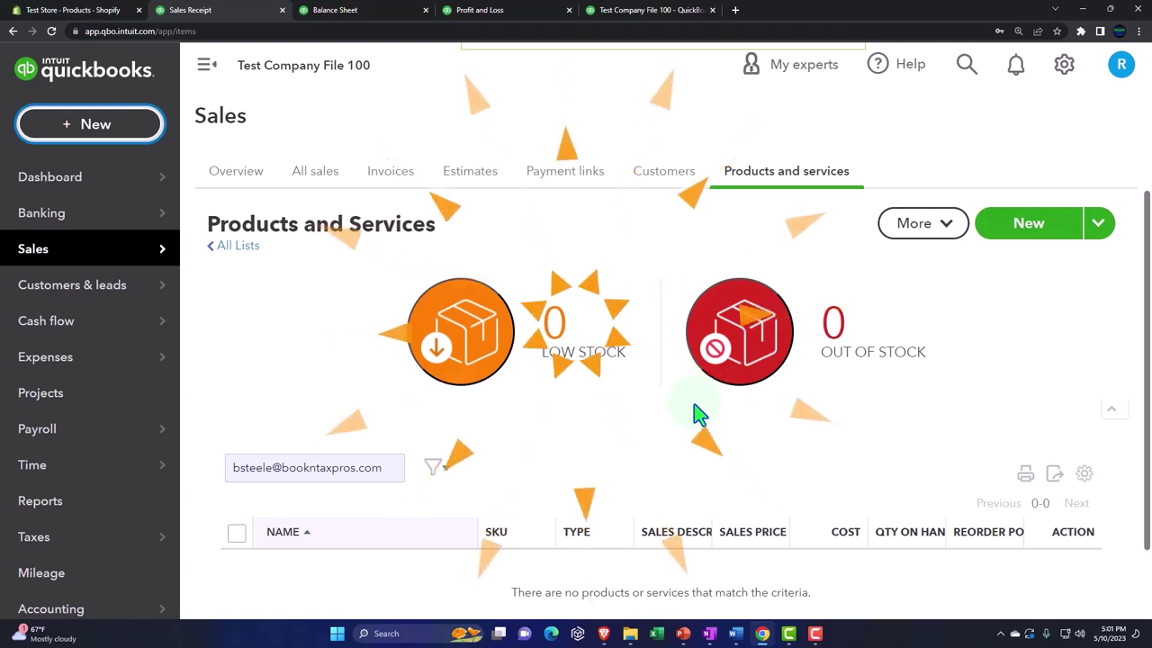
pyautogui.click(90, 10)
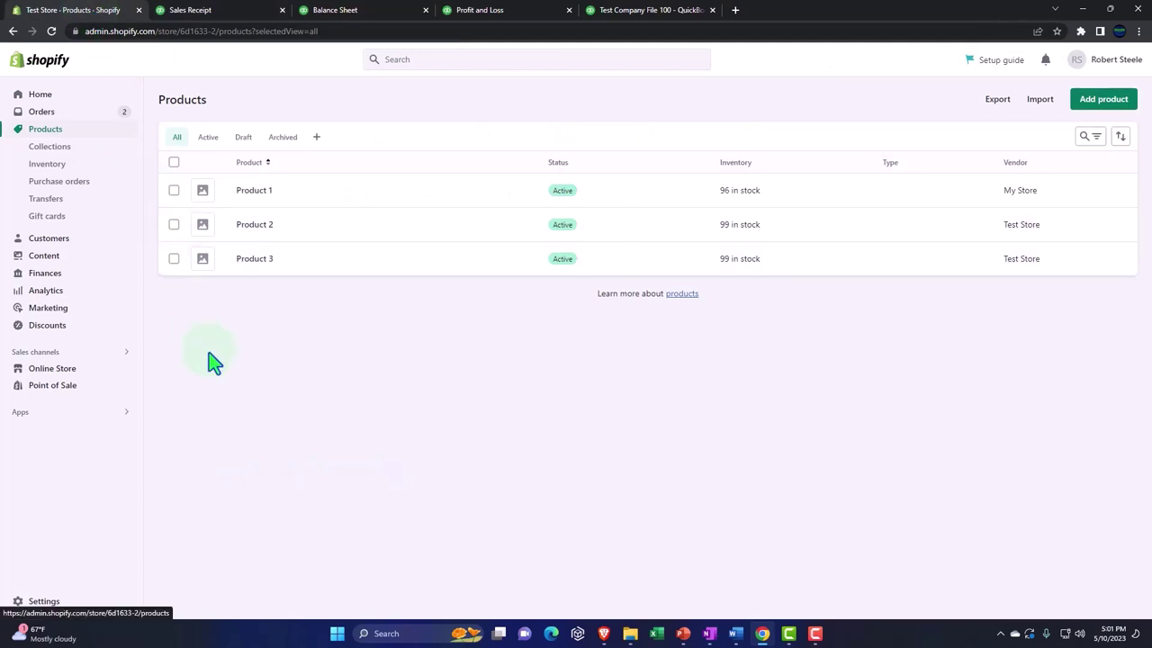
pyautogui.click(196, 13)
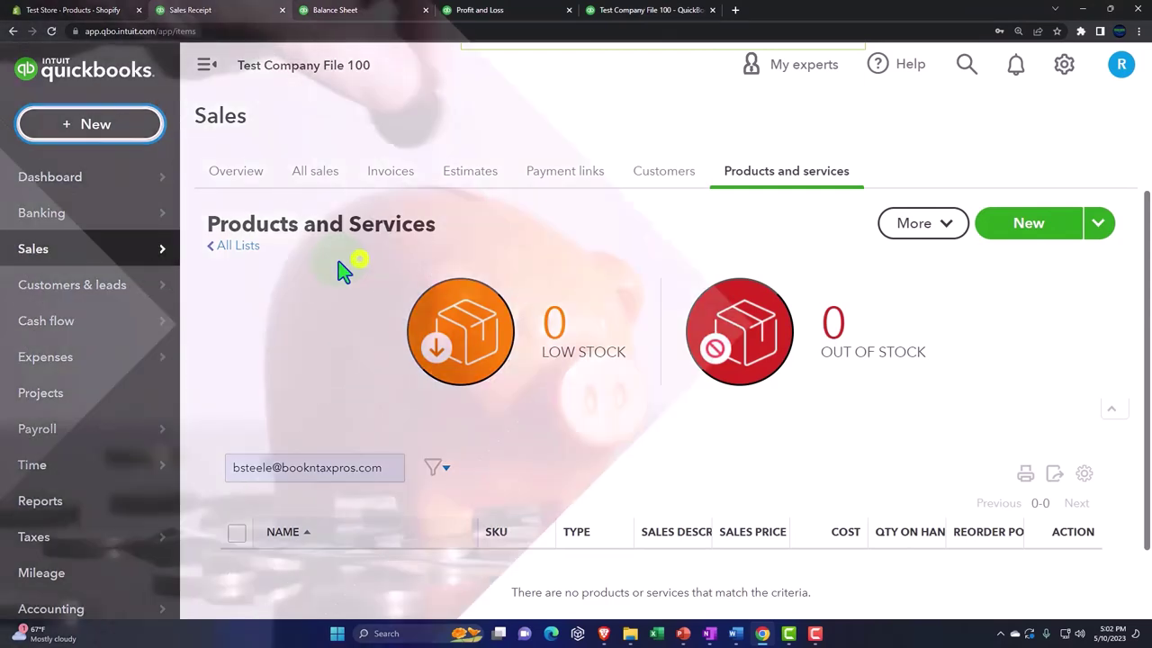
# Return to Shopify's Products list with Product 1 at 96 and Products 2 and 3 at 99
pyautogui.click(341, 268)
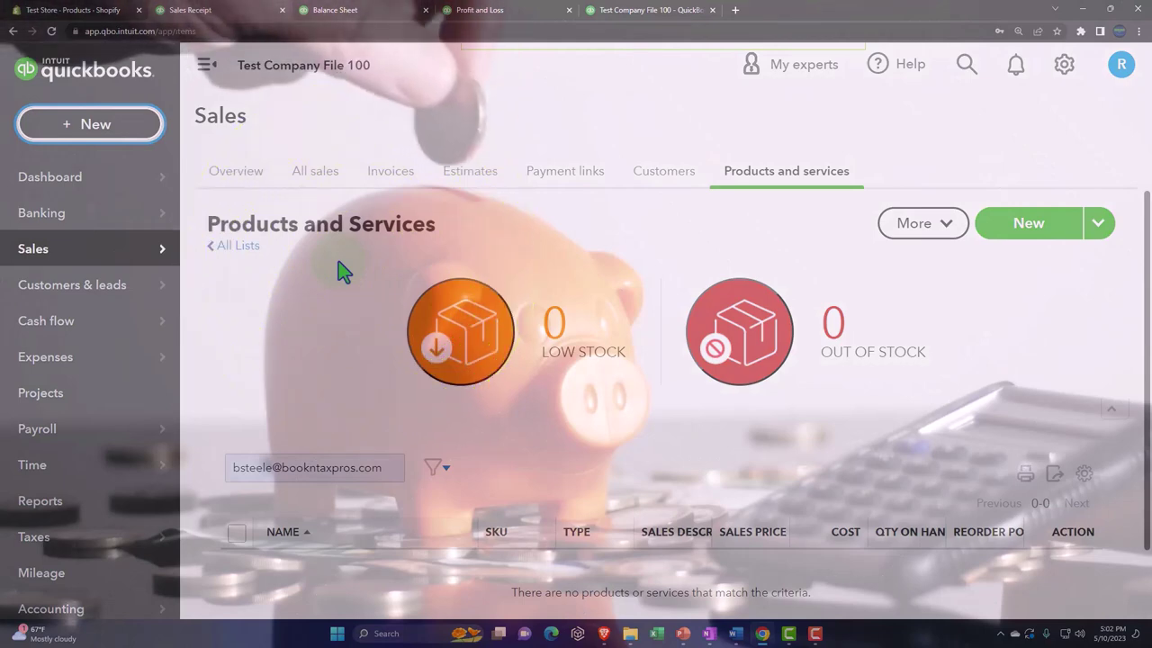
pyautogui.click(93, 11)
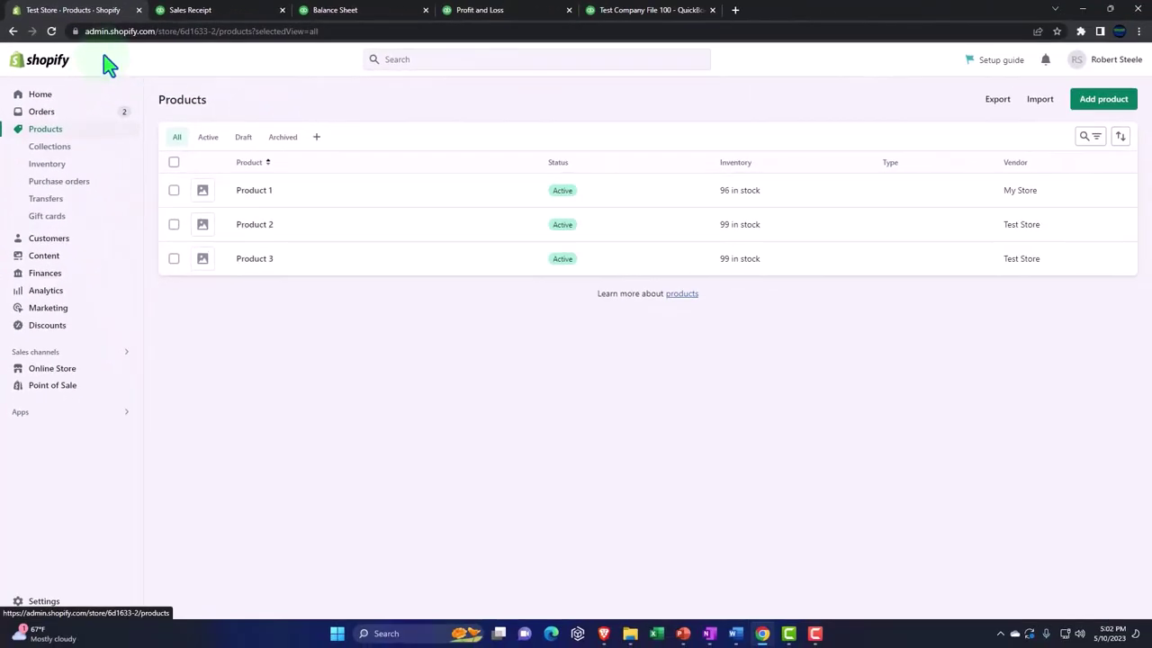
# Return to QuickBooks Products and Services, browsing the + New menu without creating anything
pyautogui.click(199, 14)
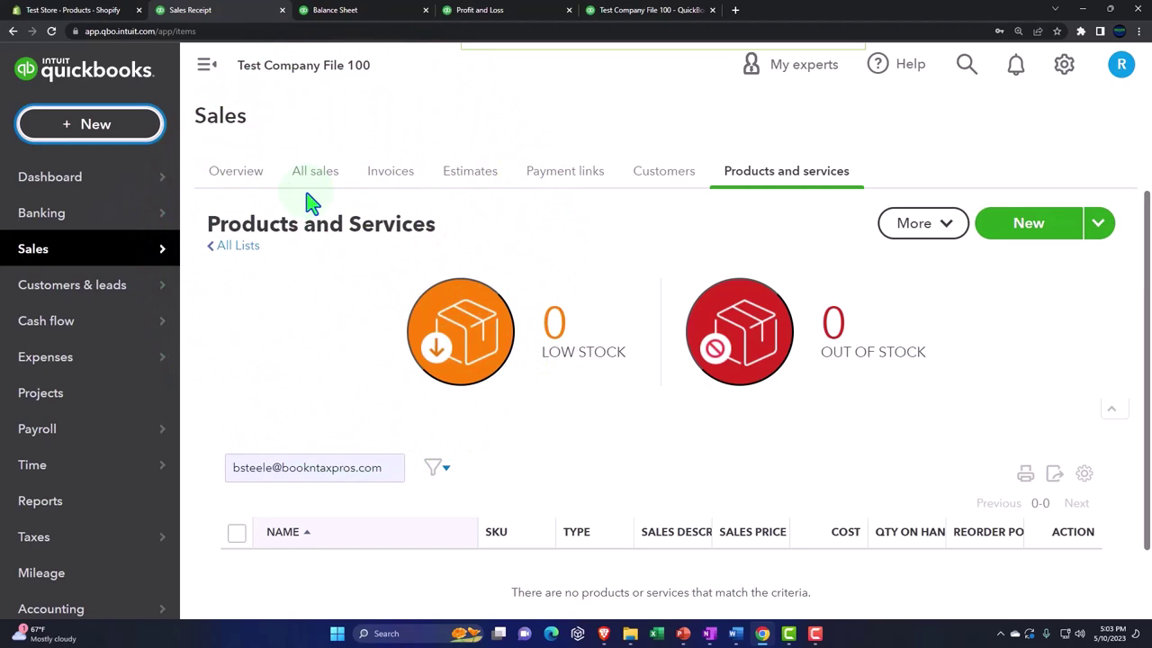
pyautogui.click(151, 140)
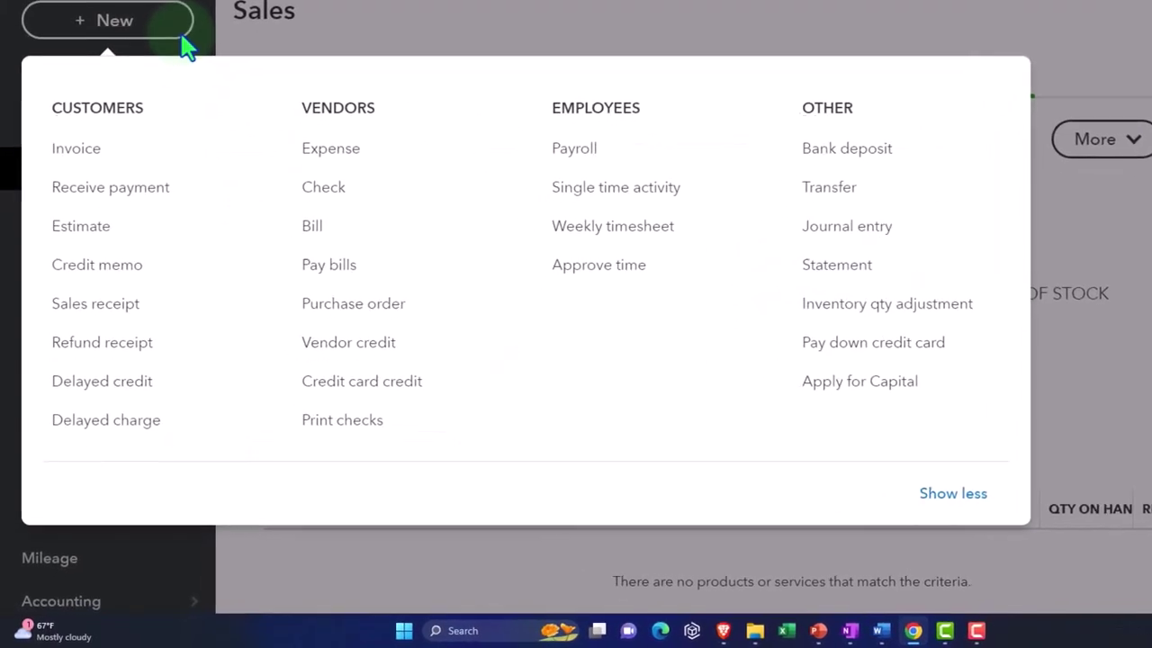
pyautogui.click(168, 306)
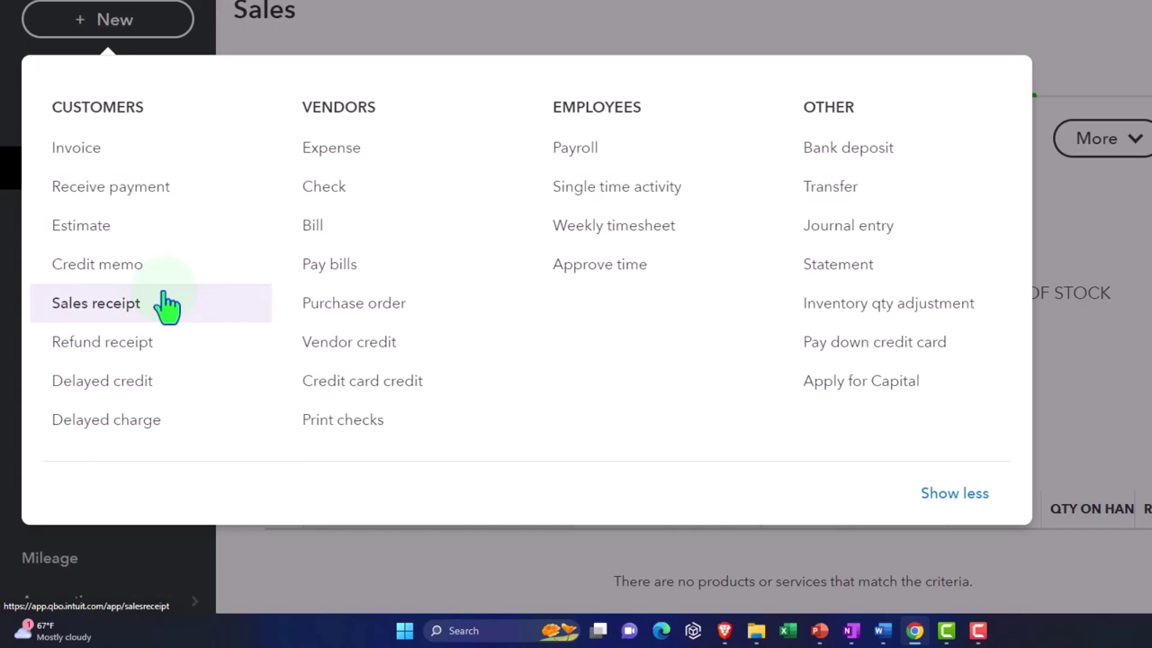
pyautogui.click(402, 25)
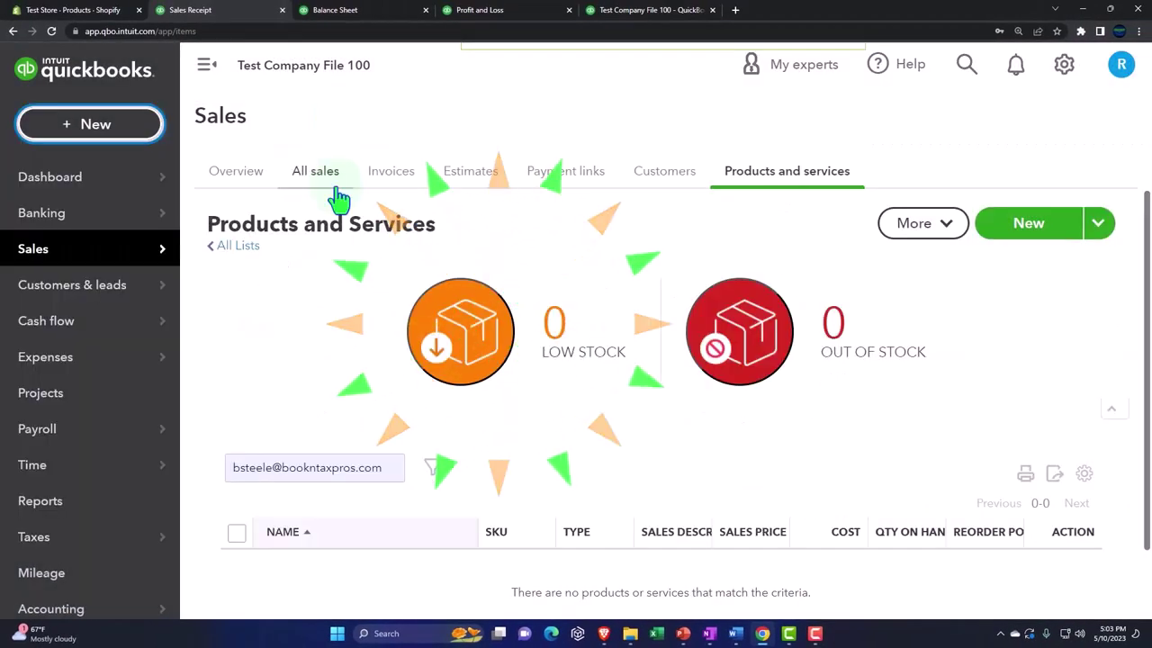
# Zoom the page to 125% and go to Taxes to view sales tax
pyautogui.hotkey('ctrl', '-')
pyautogui.hotkey('ctrl', '-')
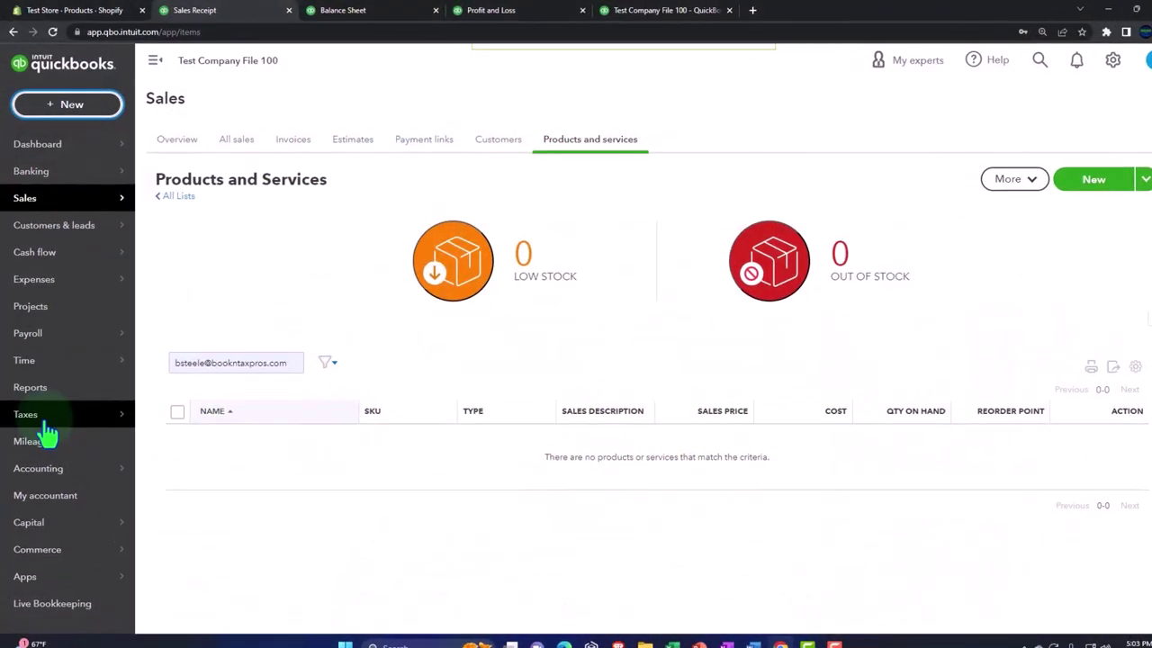
pyautogui.moveTo(43, 419)
pyautogui.click(50, 495)
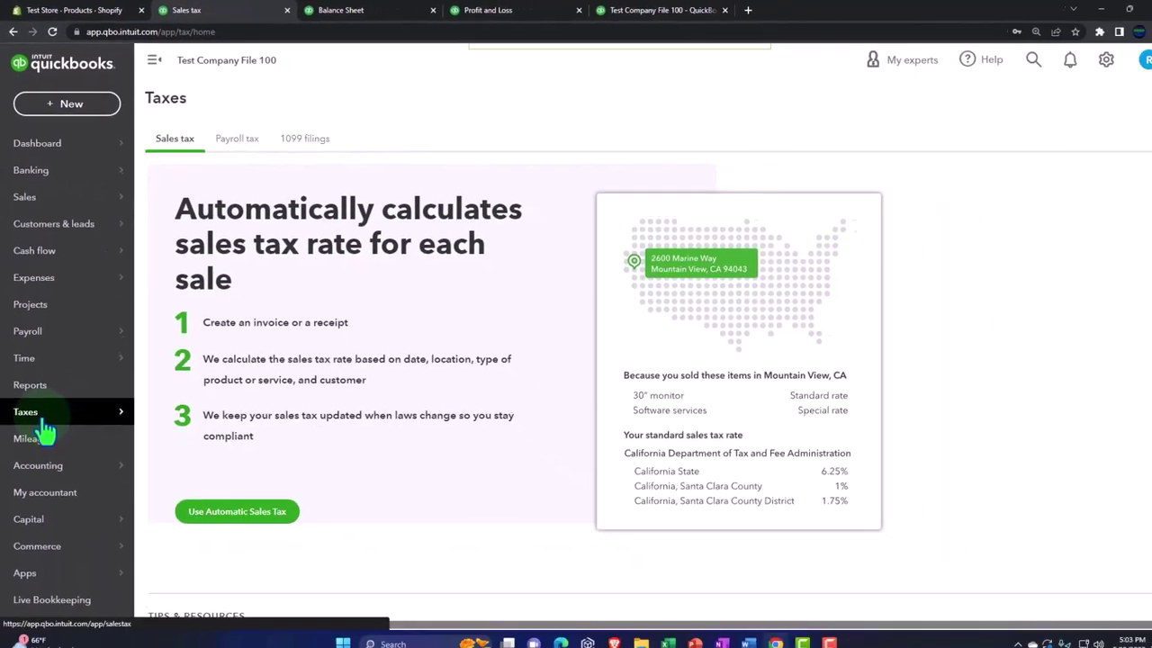
# Set up automatic sales tax with the existing business address, collecting tax only in California
pyautogui.click(170, 138)
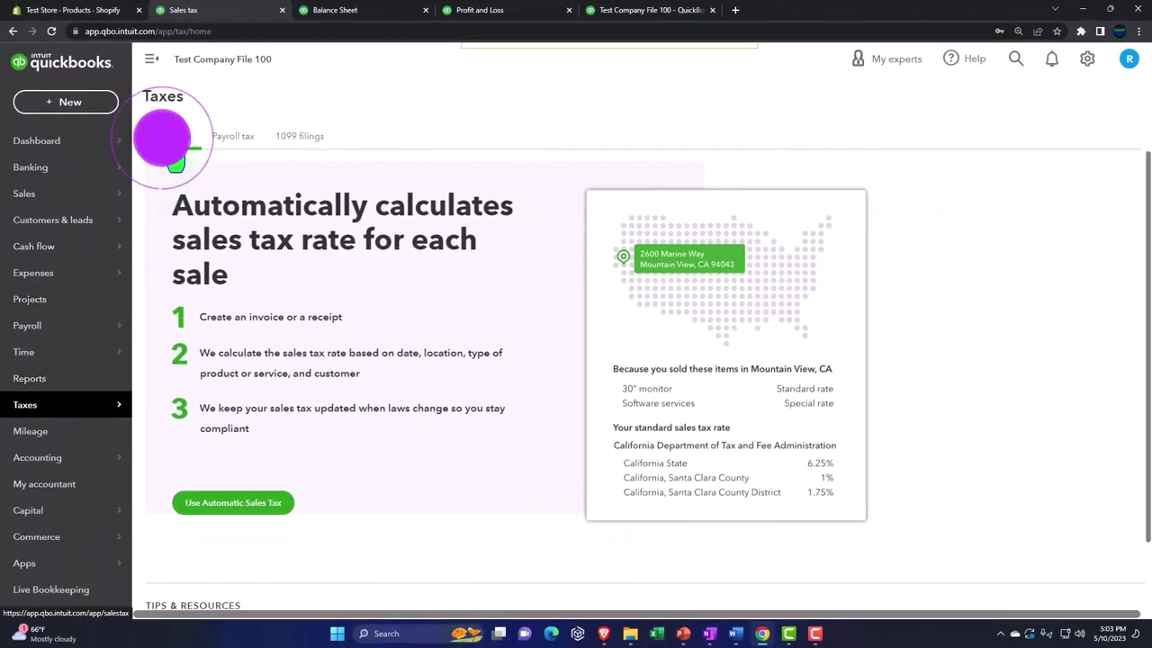
pyautogui.click(240, 510)
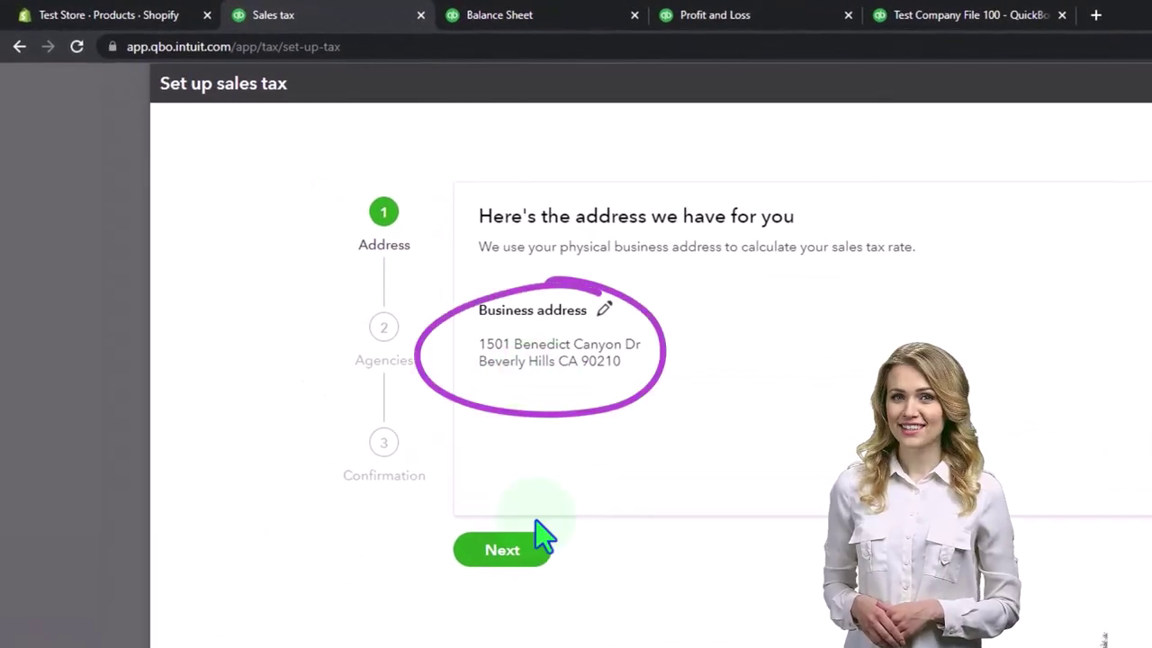
pyautogui.click(518, 551)
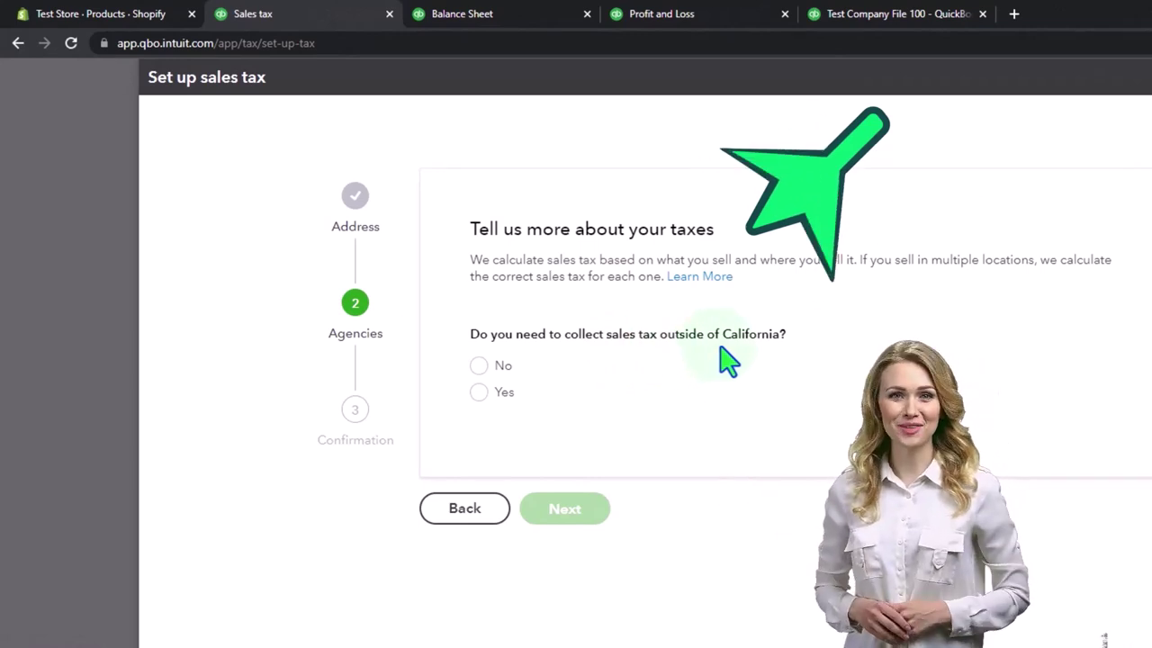
pyautogui.click(478, 366)
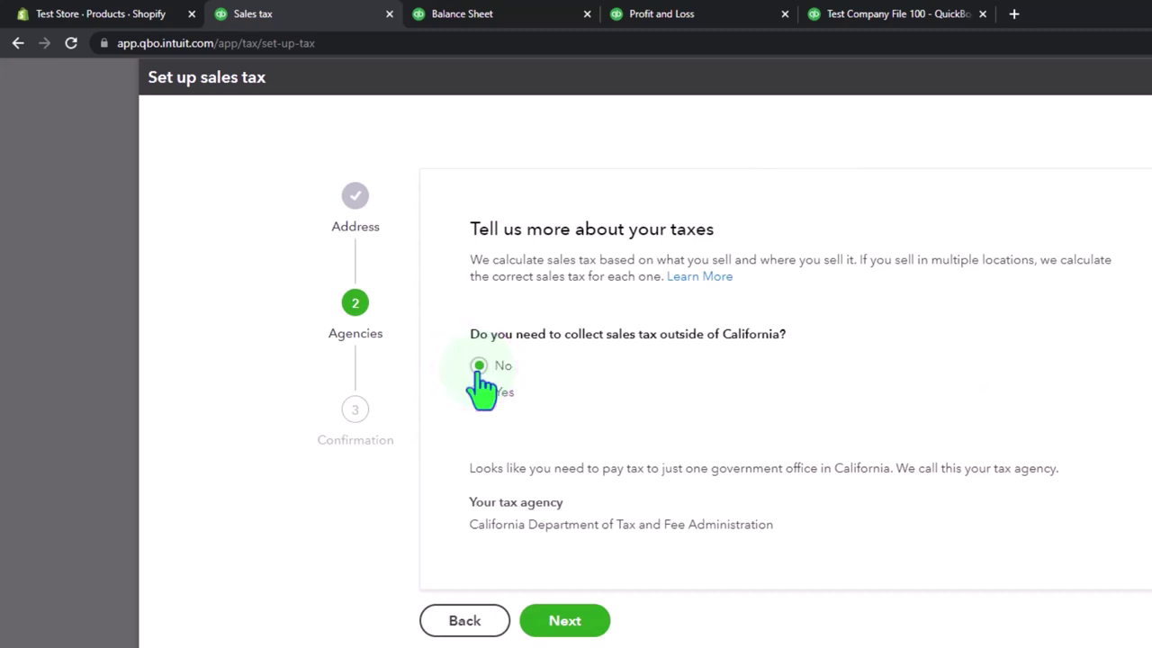
pyautogui.click(594, 627)
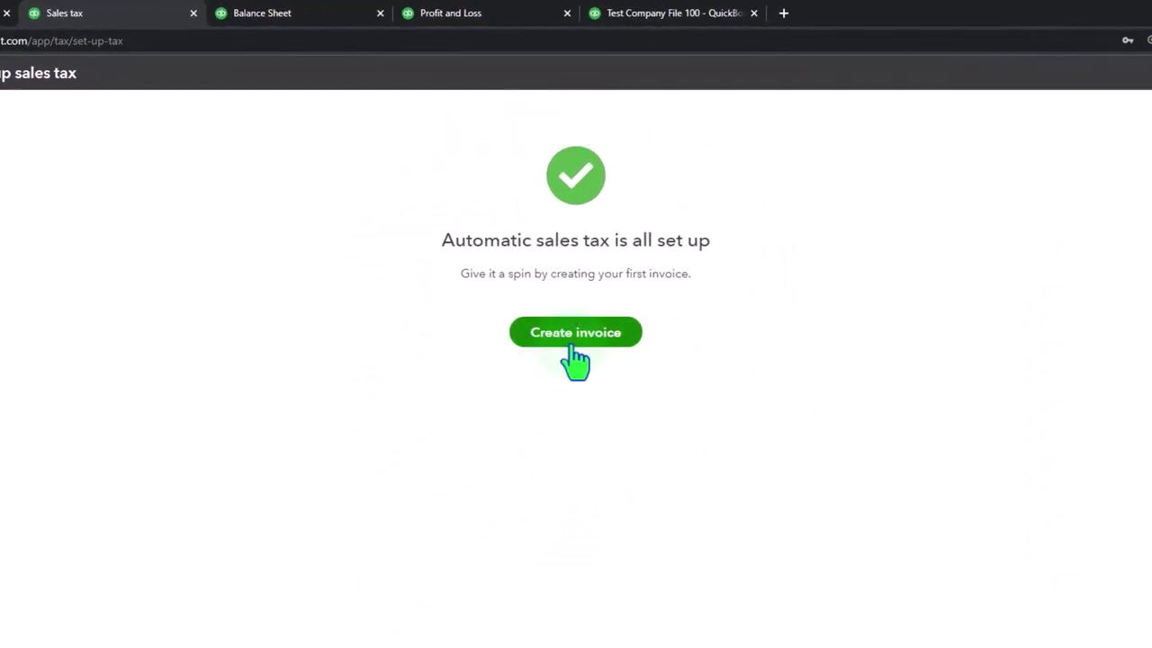
# Set the California Department of Tax and Fee Administration filing frequency to Monthly and save
pyautogui.click(1034, 55)
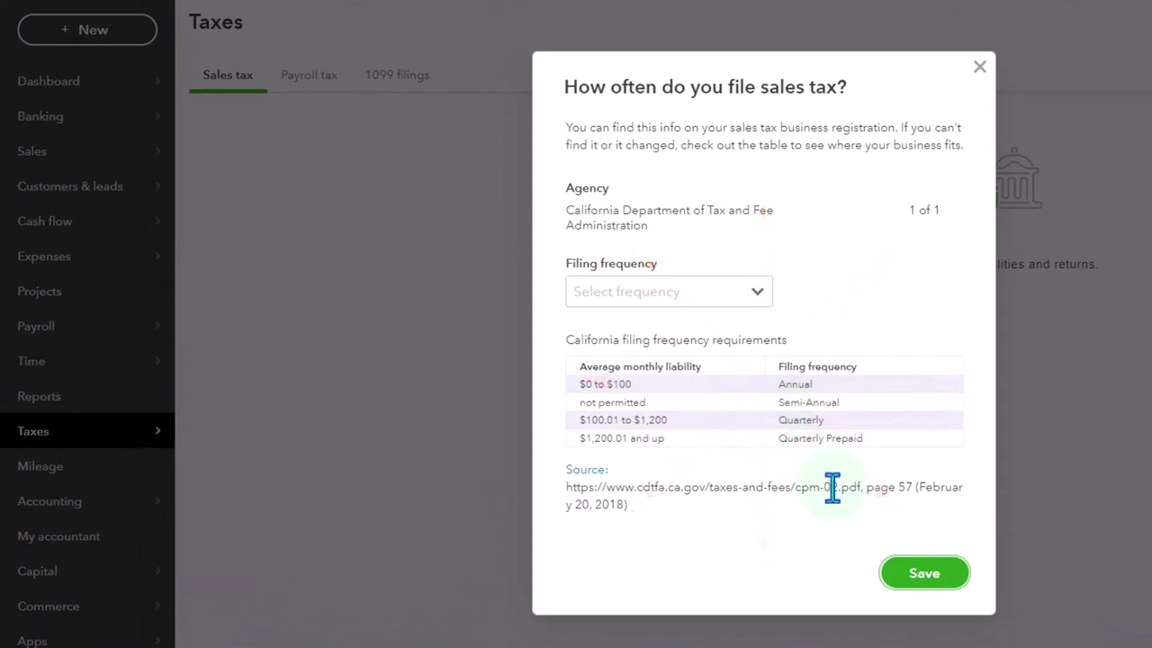
pyautogui.click(755, 294)
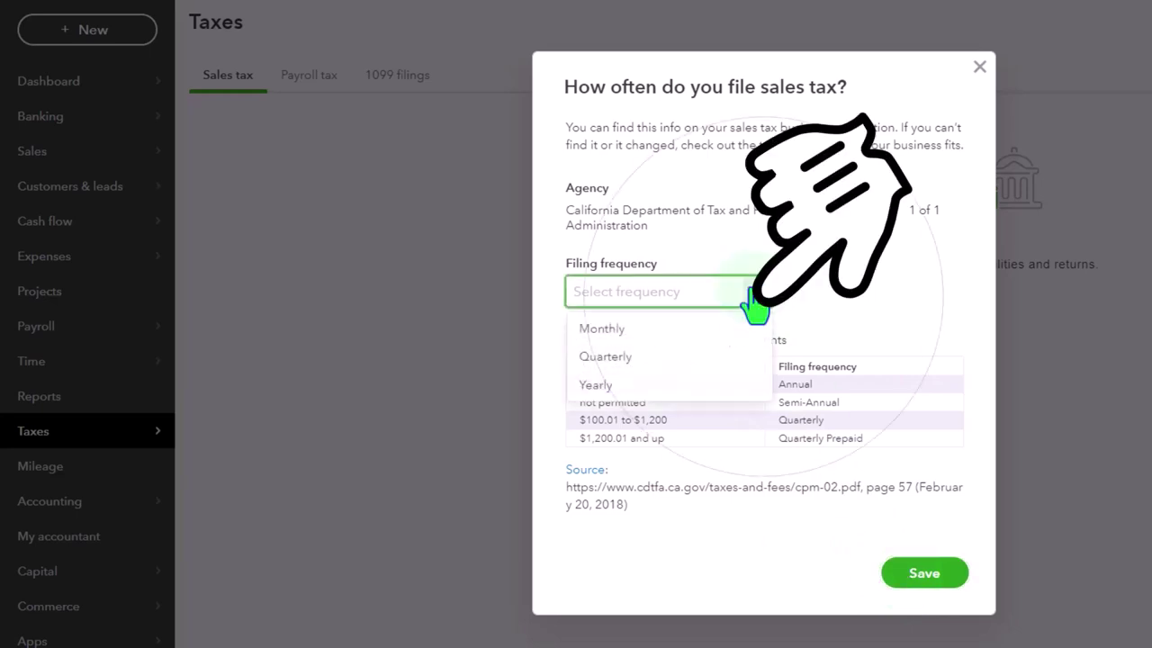
pyautogui.click(720, 335)
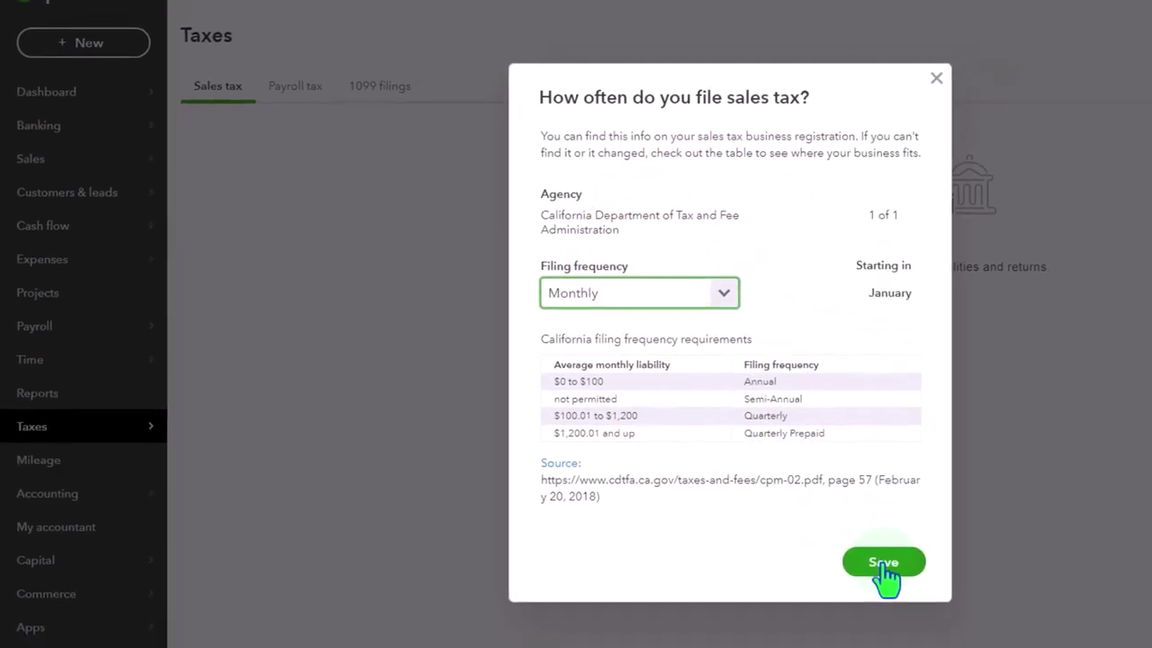
pyautogui.click(883, 563)
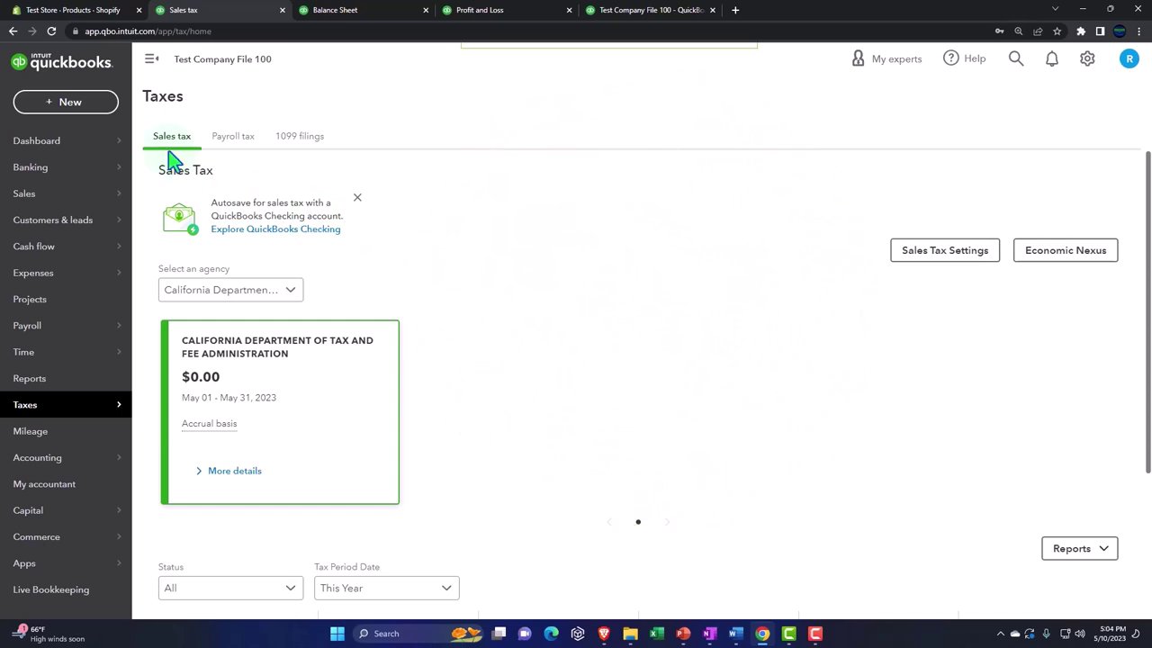
# Start a new sales receipt for Customer 2 dated 12/16/2025
pyautogui.click(77, 110)
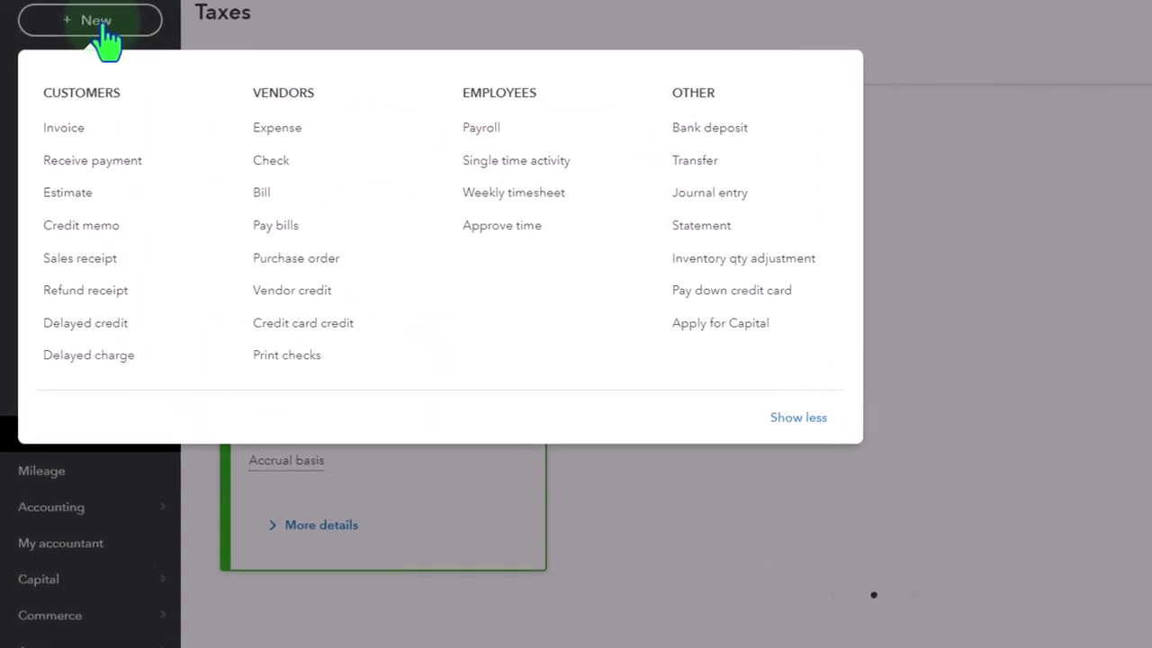
pyautogui.click(106, 262)
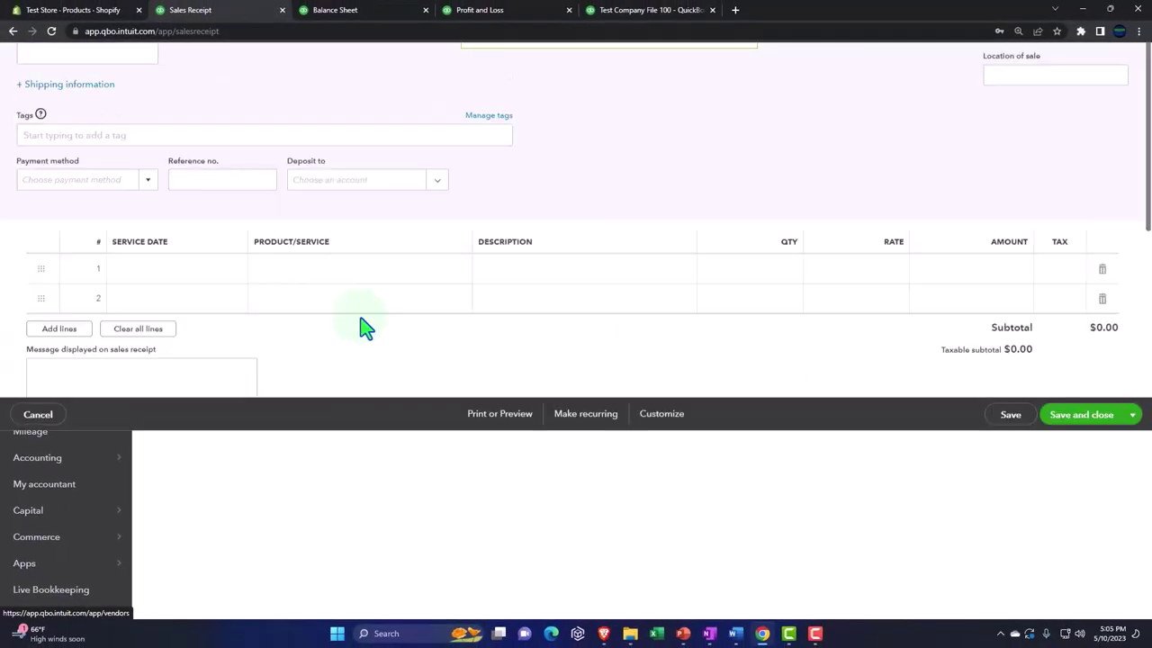
pyautogui.click(170, 133)
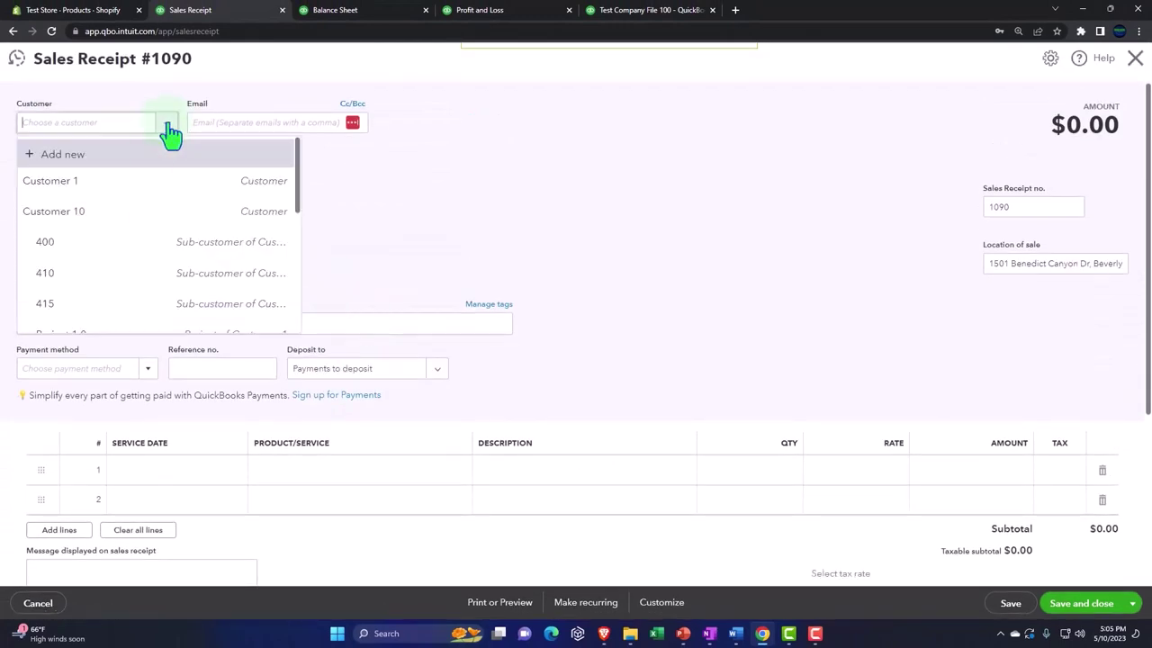
pyautogui.scroll(-4, 131, 220)
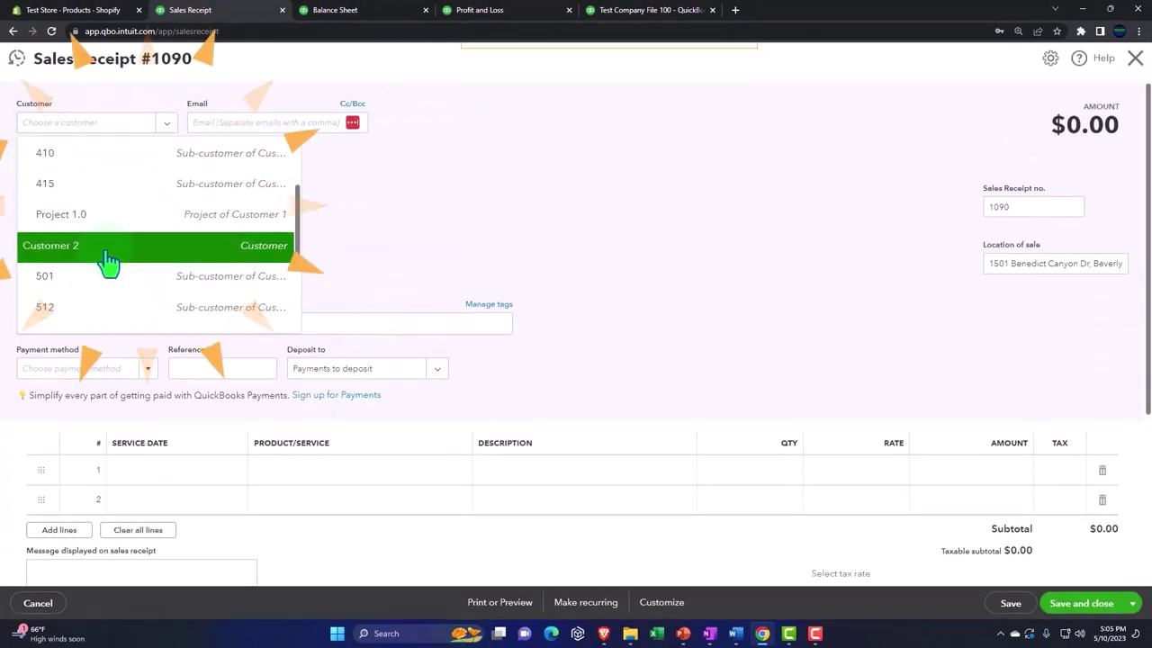
pyautogui.click(111, 263)
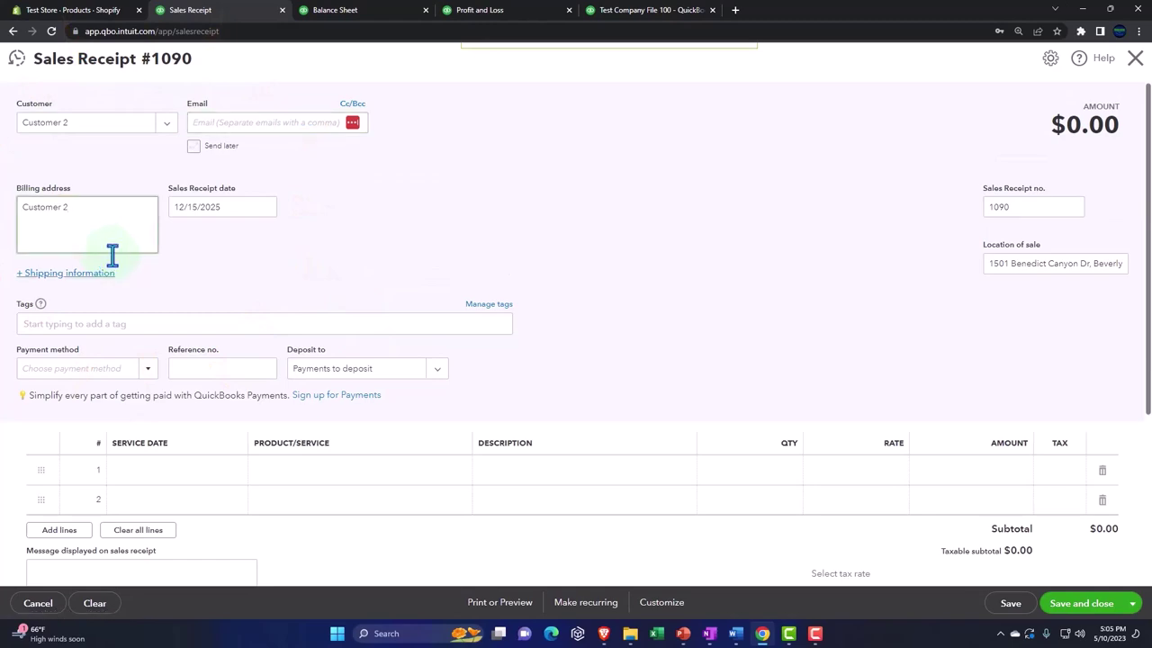
pyautogui.click(222, 206)
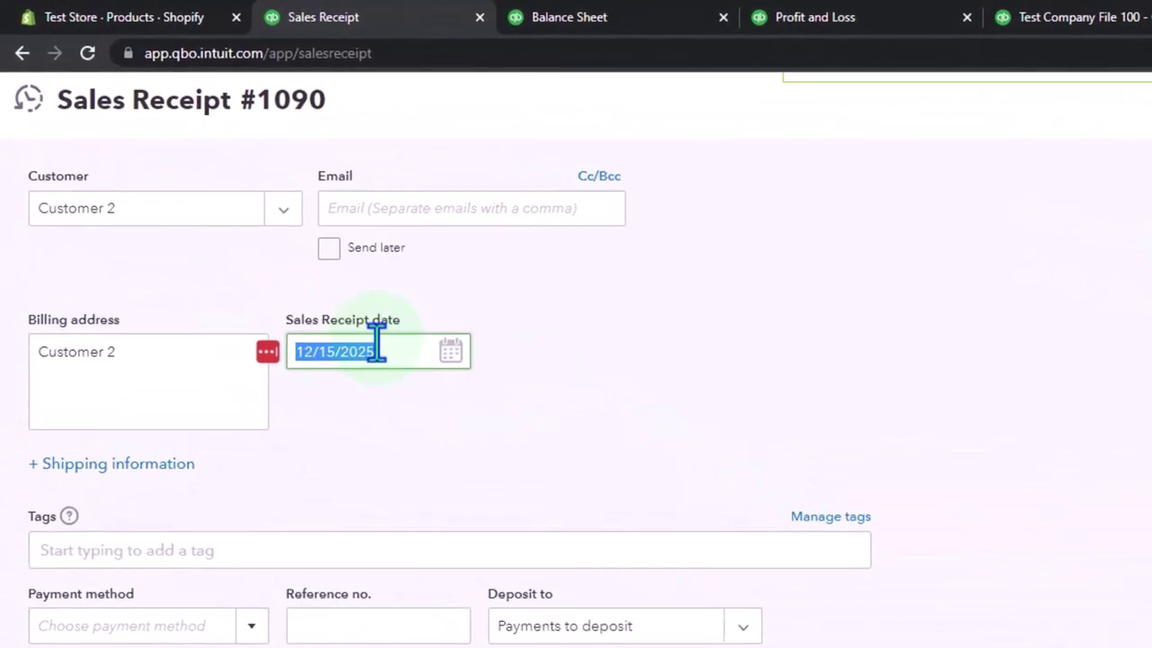
pyautogui.press('+')
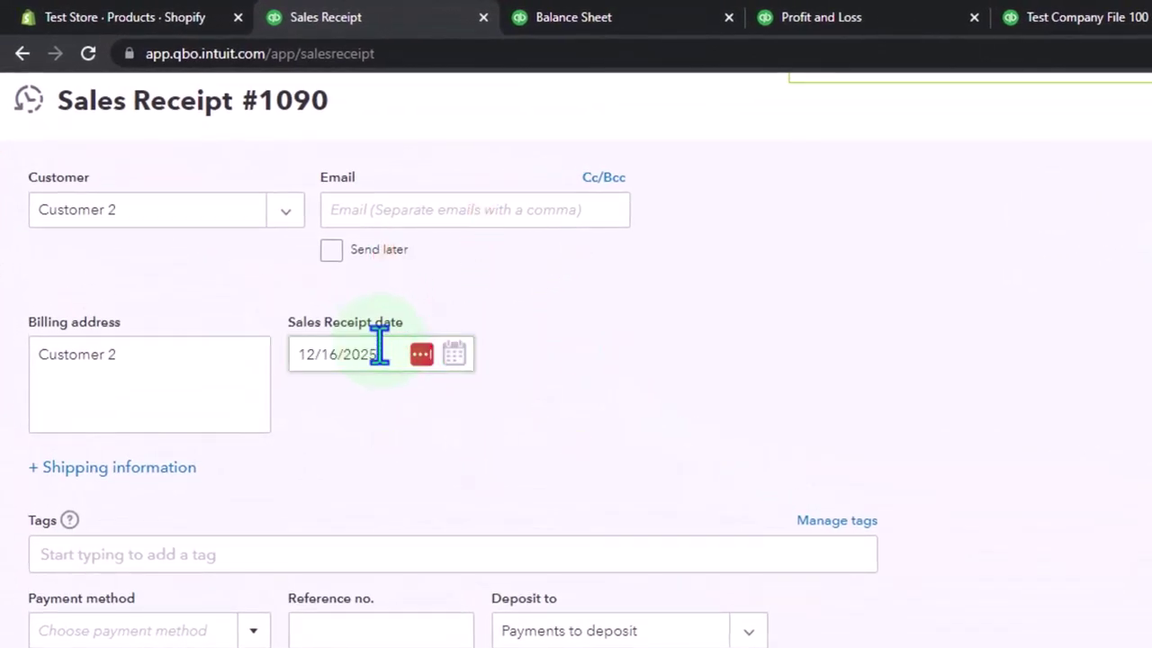
pyautogui.press('Tab')
pyautogui.press('Tab')
pyautogui.press('Tab')
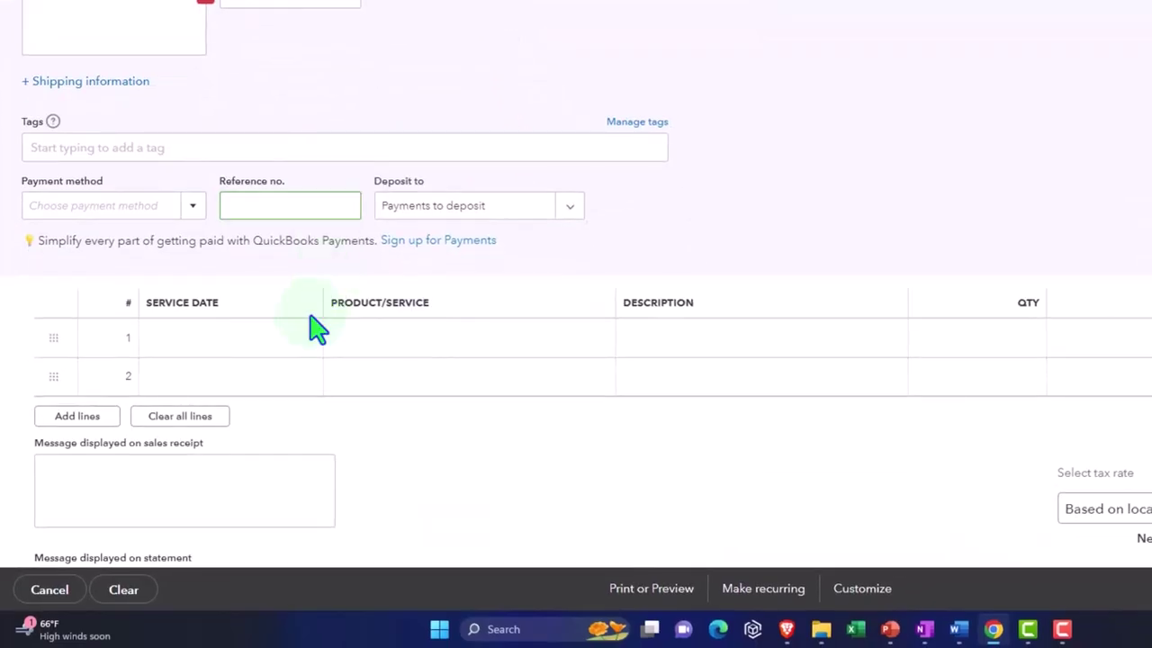
# Add Product 3 with quantity 3 on line 1, marked taxable
pyautogui.click(275, 349)
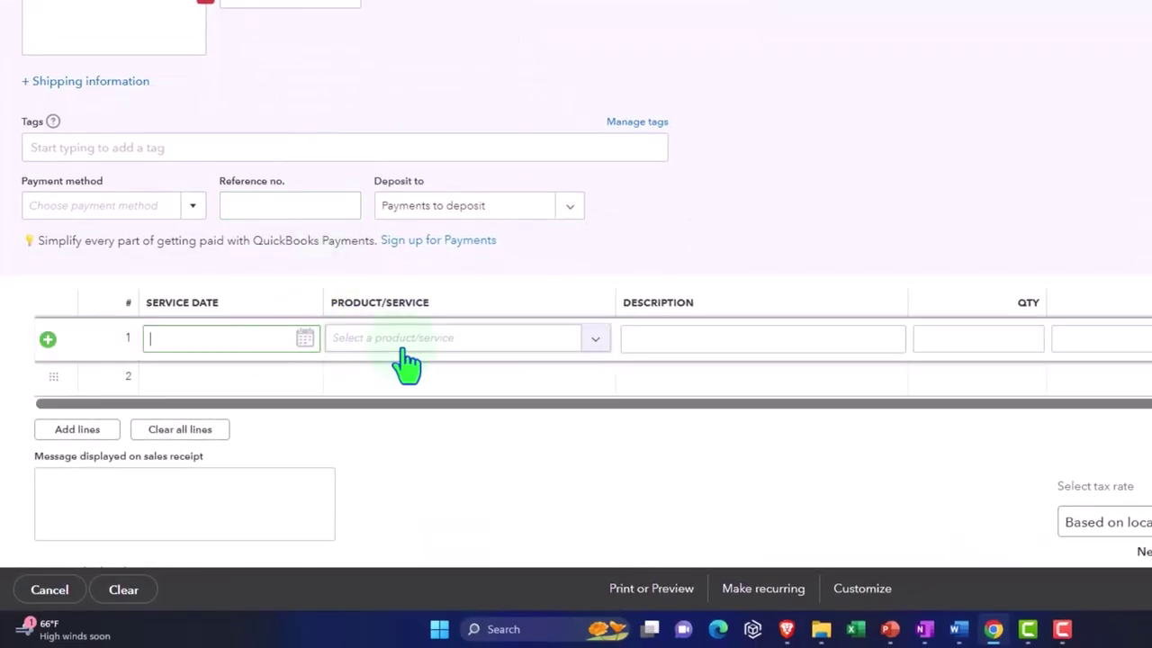
pyautogui.click(562, 344)
pyautogui.scroll(-2, 558, 315)
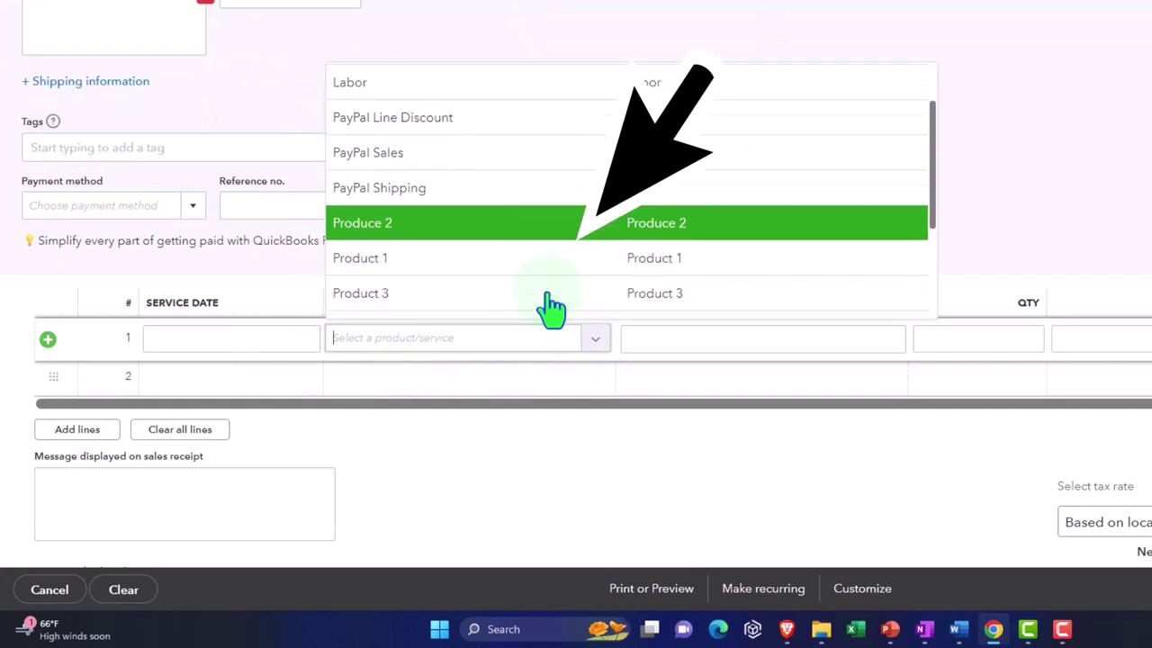
pyautogui.click(450, 290)
pyautogui.press('Tab')
pyautogui.press('Tab')
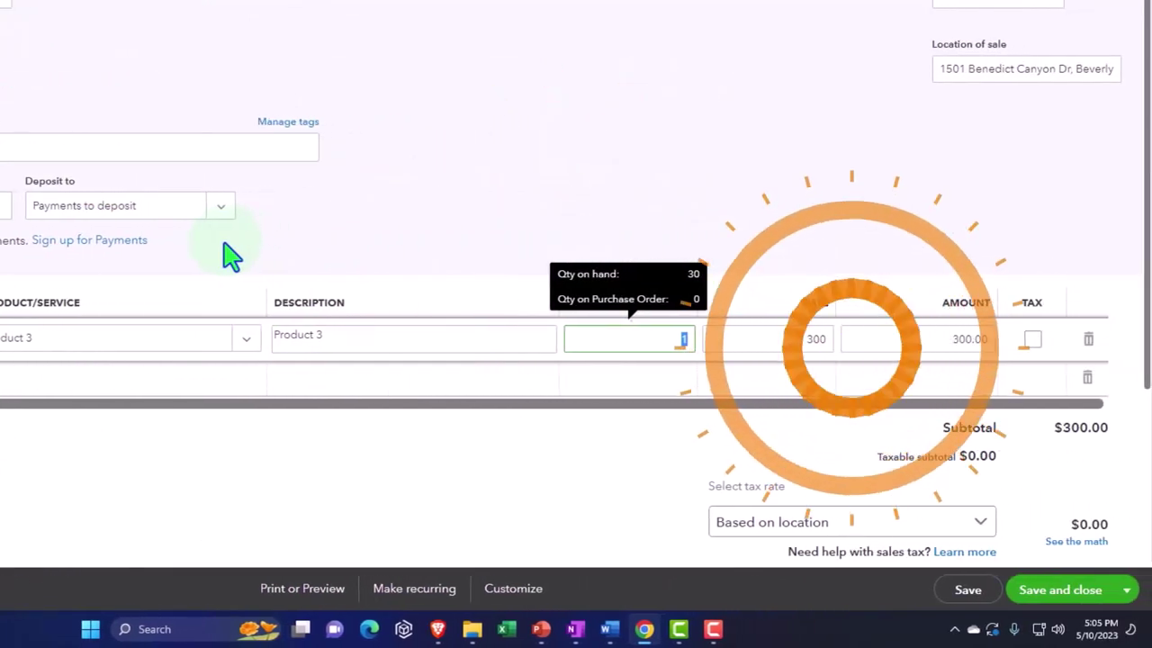
pyautogui.write('3')
pyautogui.press('Tab')
pyautogui.press('Tab')
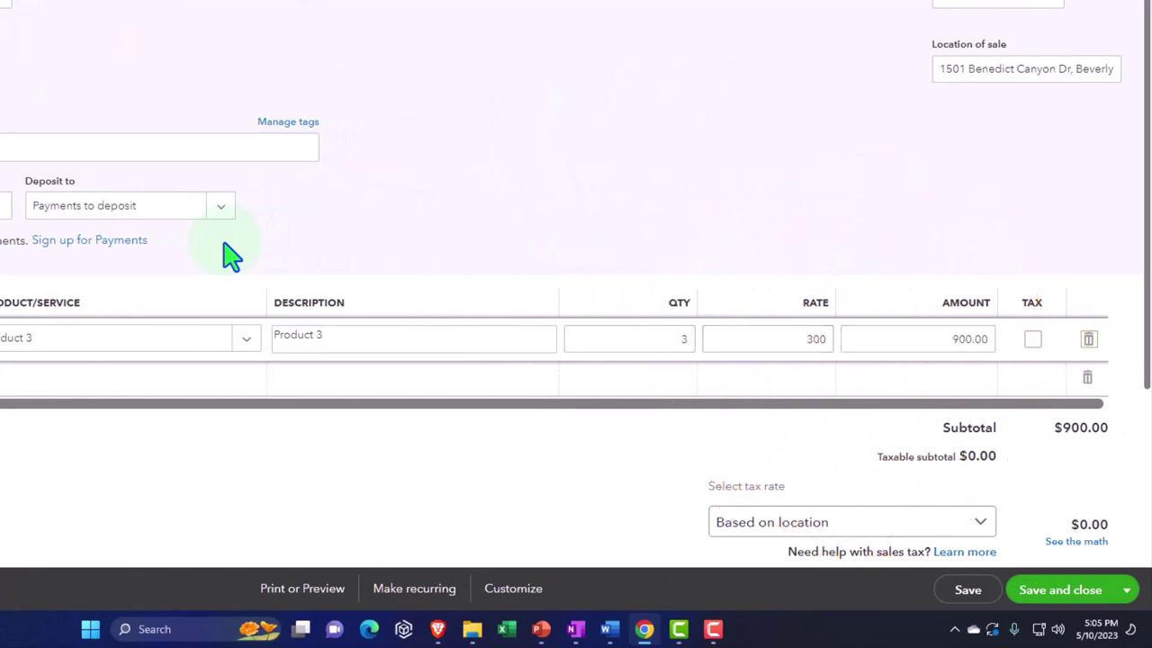
pyautogui.click(1033, 342)
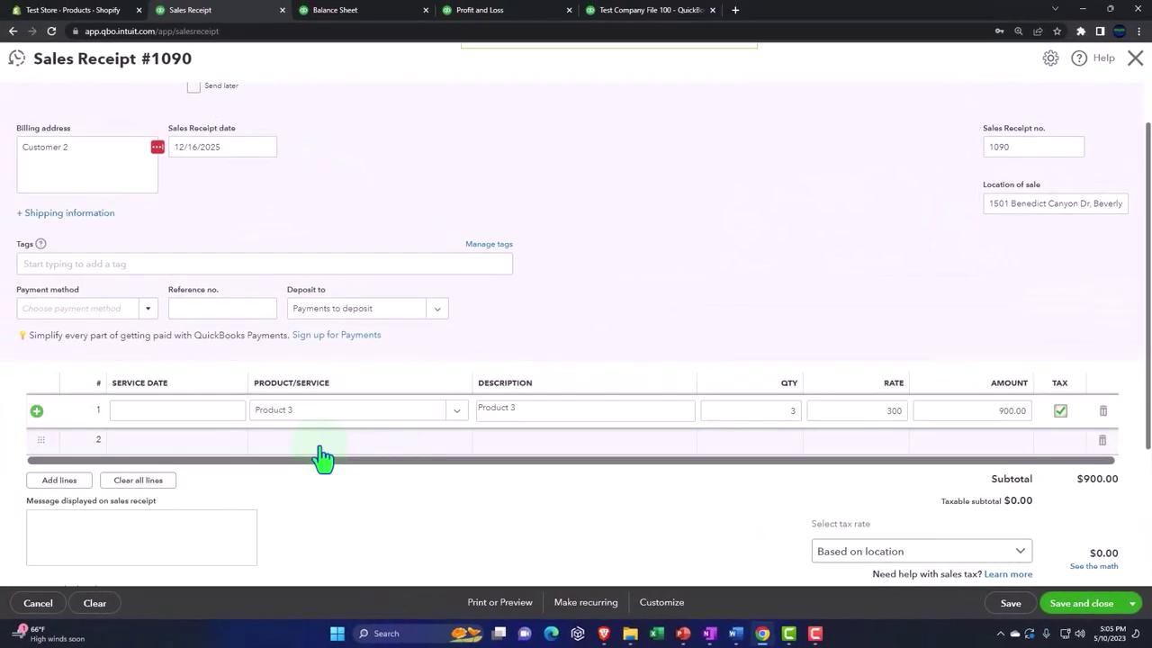
# Add Product 1 with quantity 2 on line 2 so tax recalculates
pyautogui.click(61, 381)
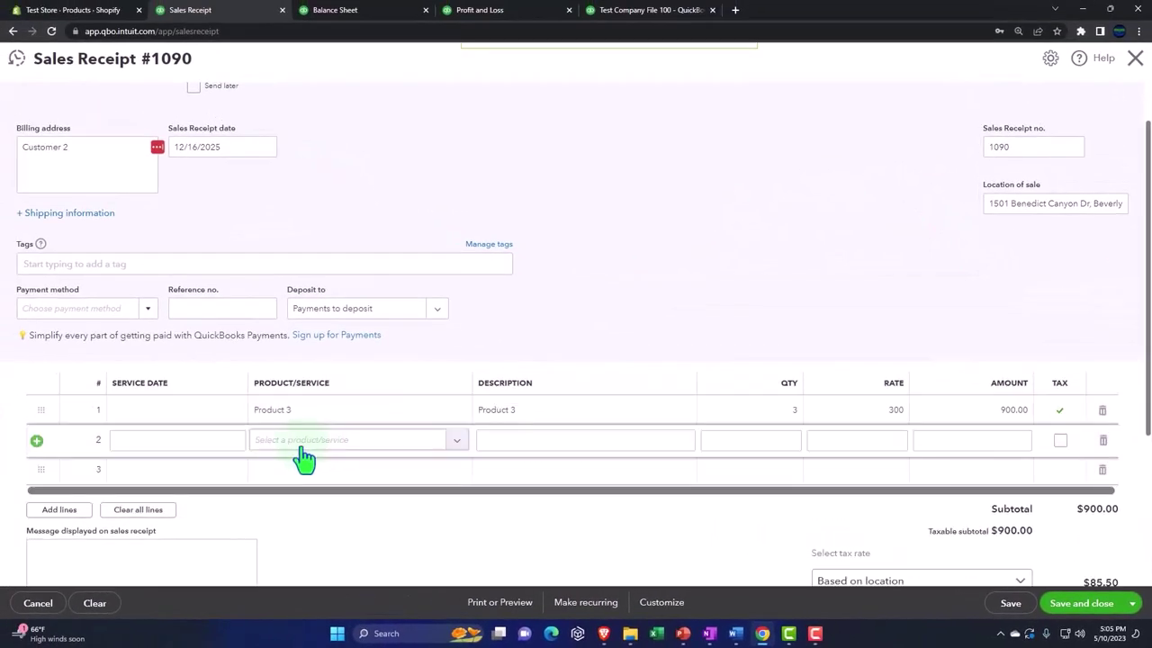
pyautogui.click(296, 442)
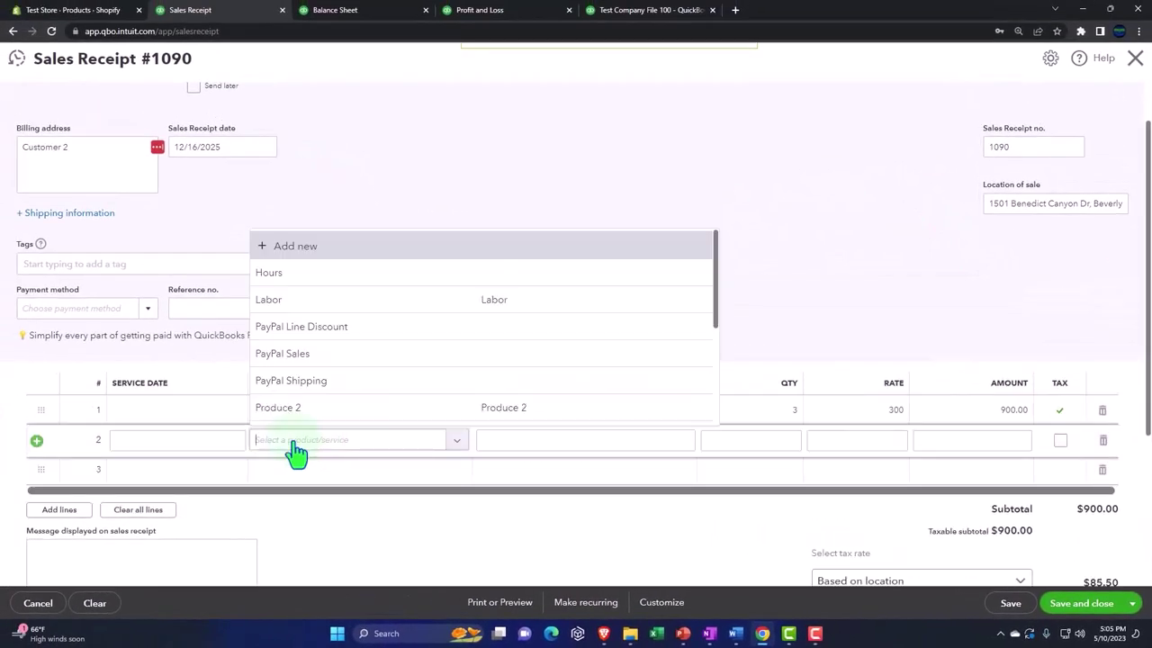
pyautogui.write('pro')
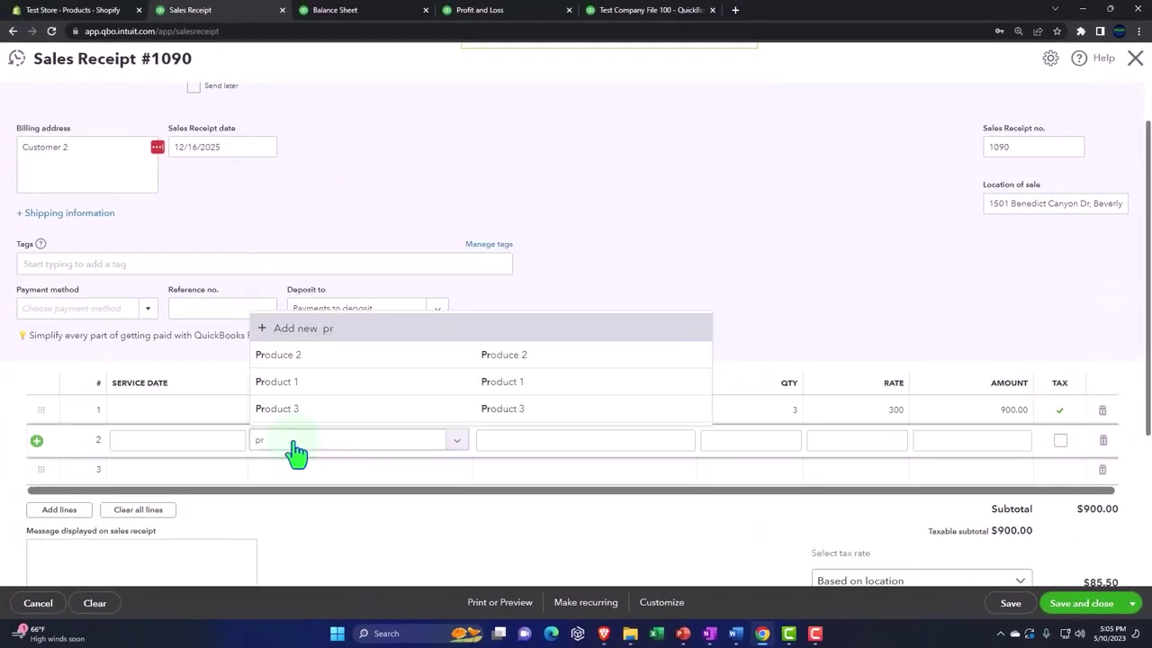
pyautogui.press('Down')
pyautogui.press('Down')
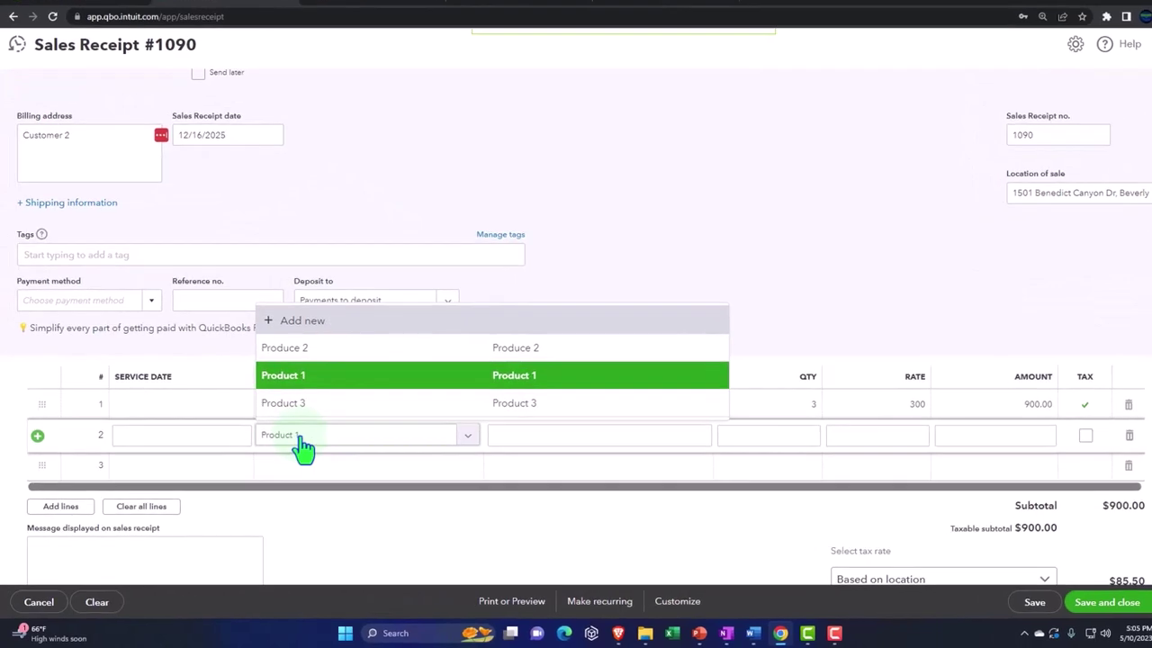
pyautogui.press('Return')
pyautogui.click(289, 444)
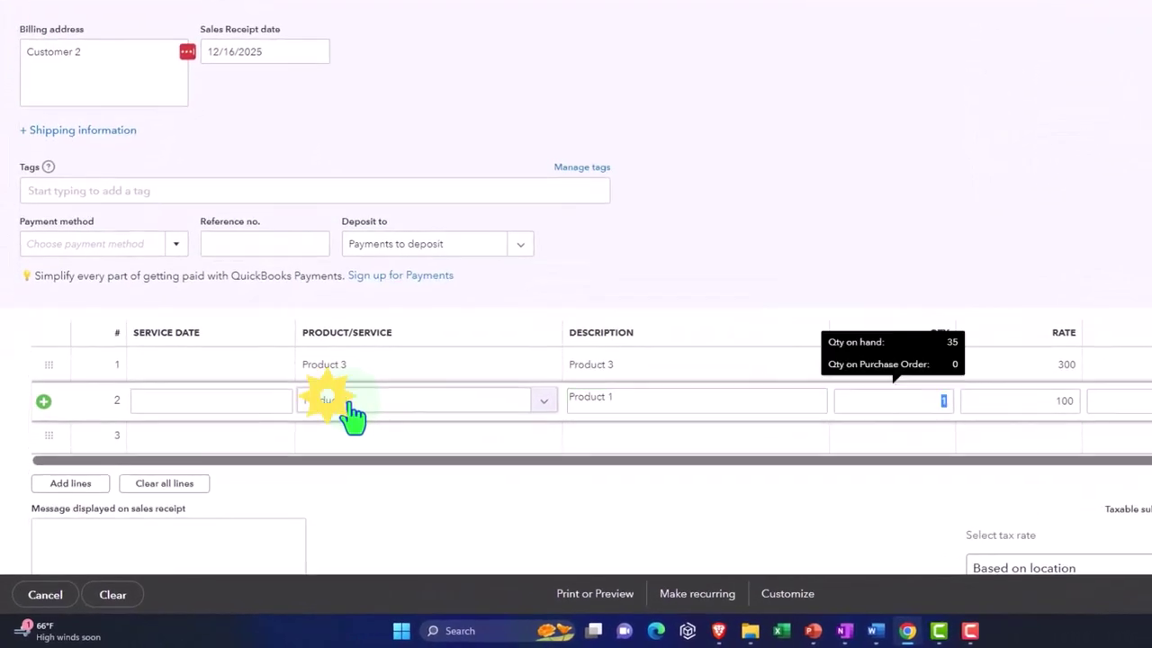
pyautogui.write('2')
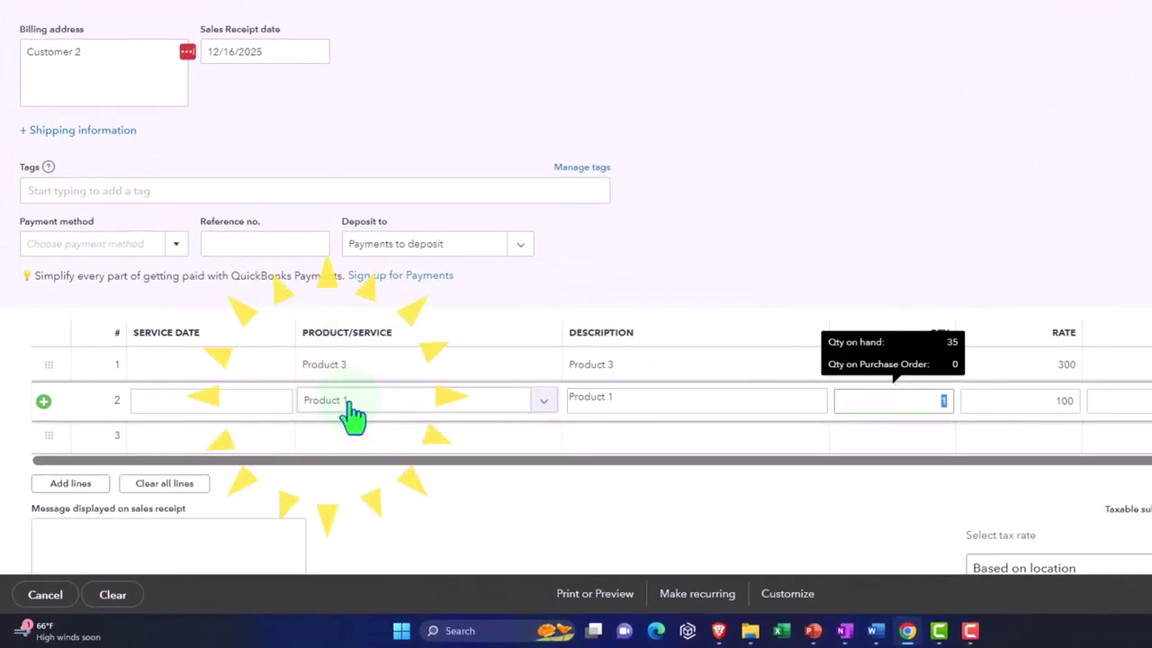
pyautogui.press('Tab')
pyautogui.press('Tab')
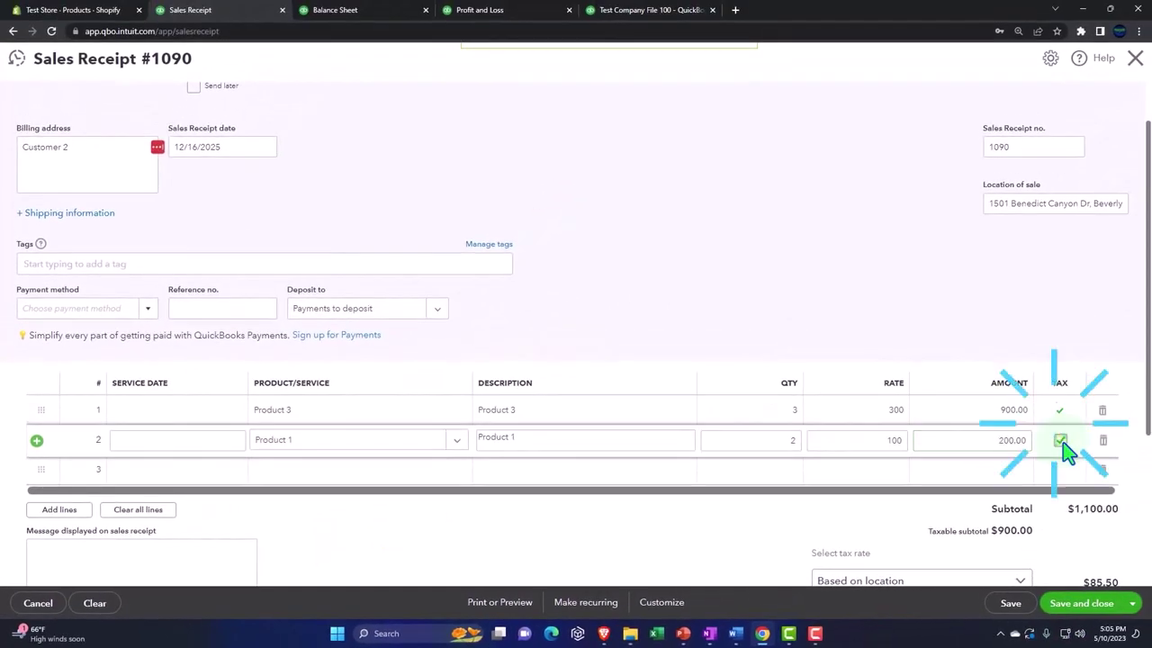
pyautogui.click(752, 541)
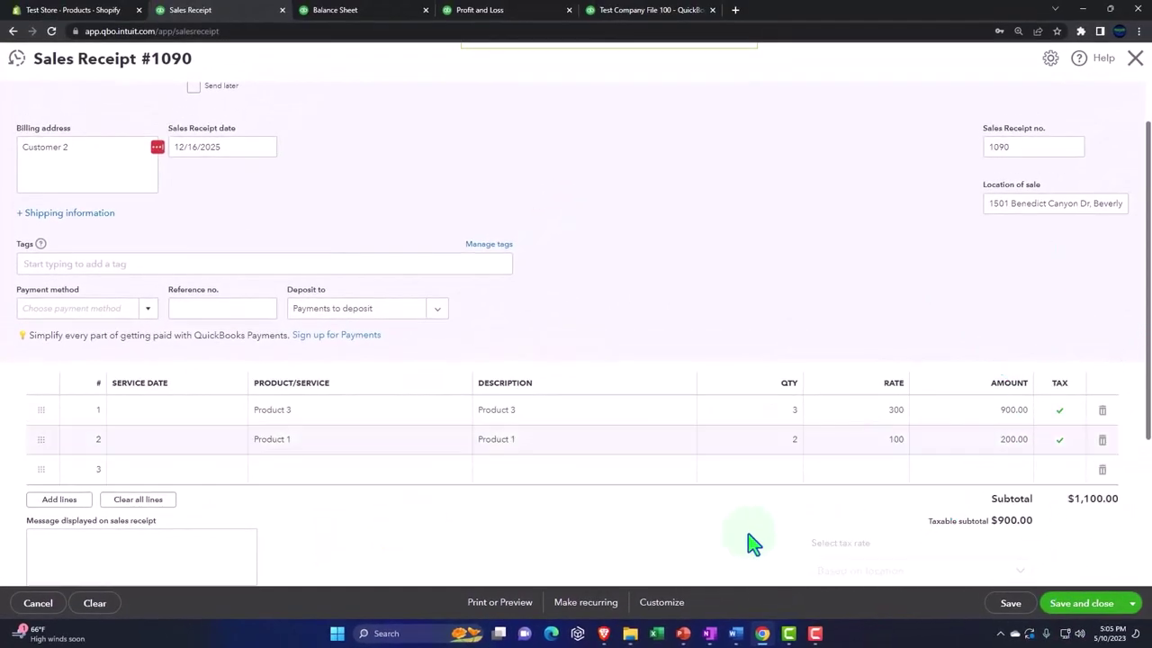
# Scroll down to check the $104.50 sales tax, $1,204.50 total and $0.00 balance due
pyautogui.scroll(-3, 724, 508)
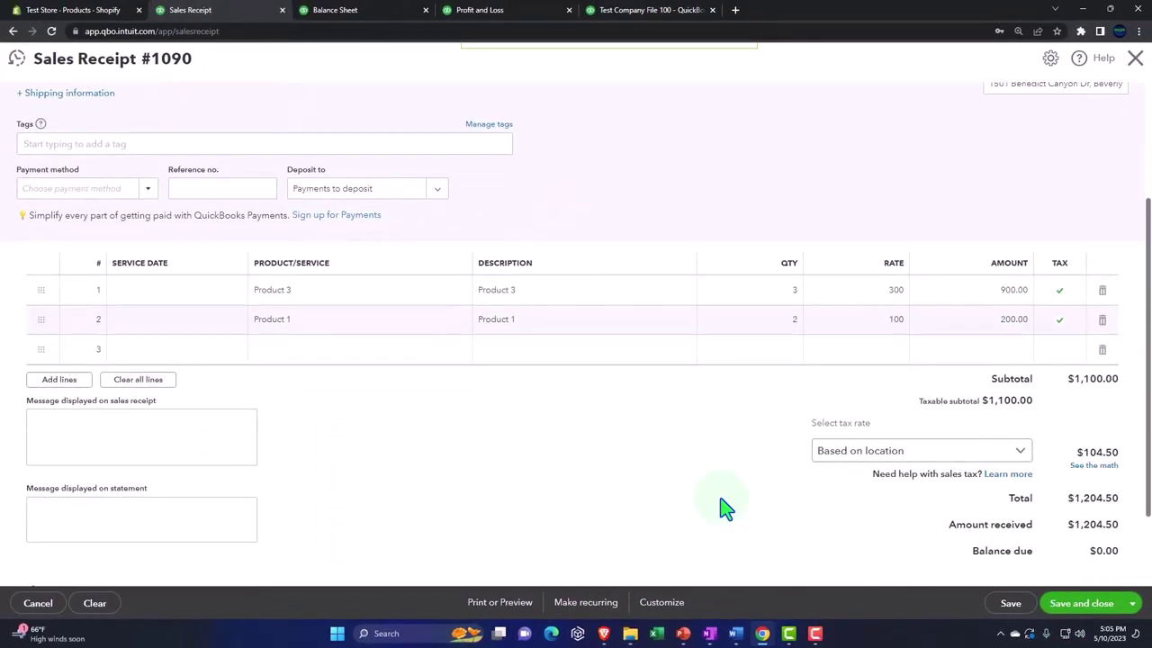